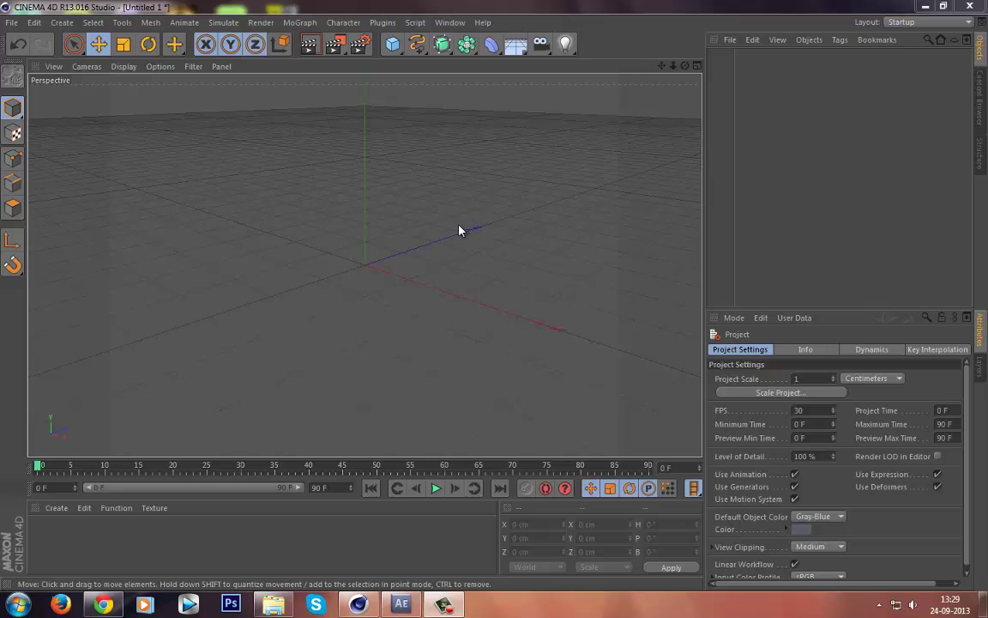
Open Cinema 4D's Render Settings on the Save page, with AVI Movie output, 8 Bit/Channel and Alpha Channel
left_click(361, 43)
left_click_drag(287, 15, 307, 69)
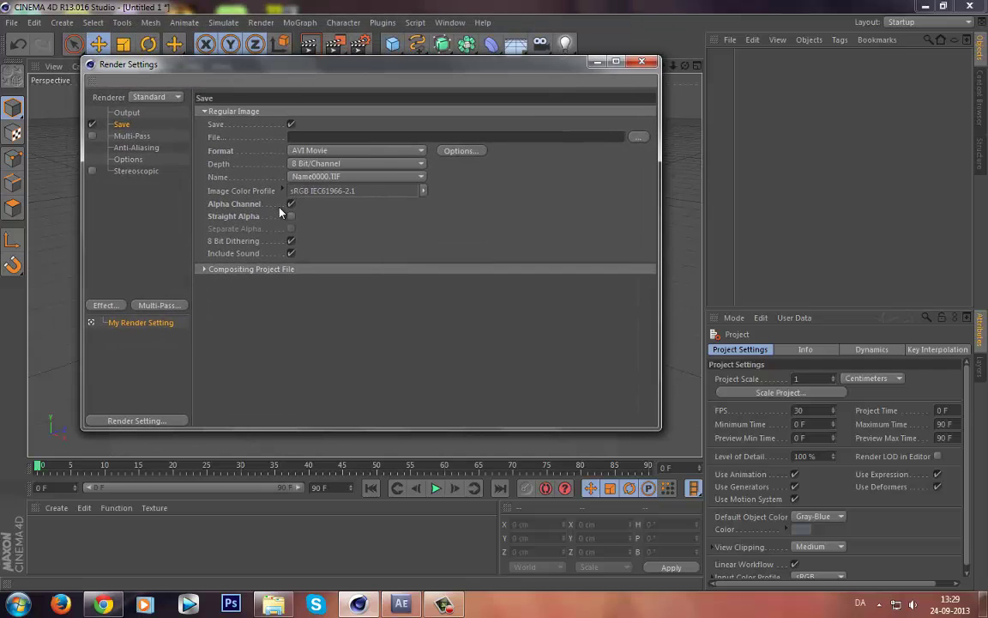
left_click(410, 607)
left_click(599, 63)
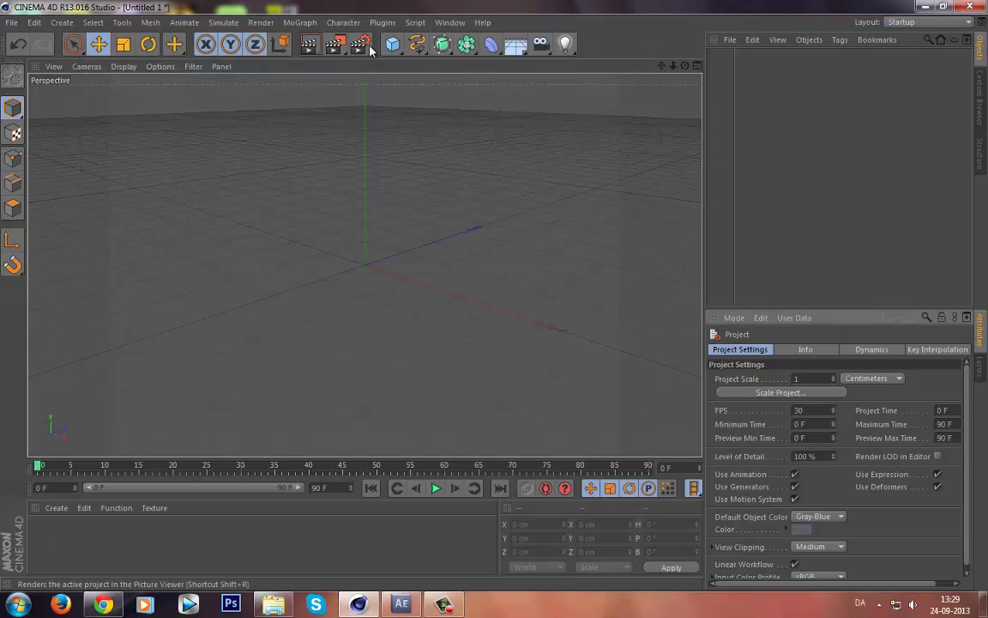
left_click(360, 47)
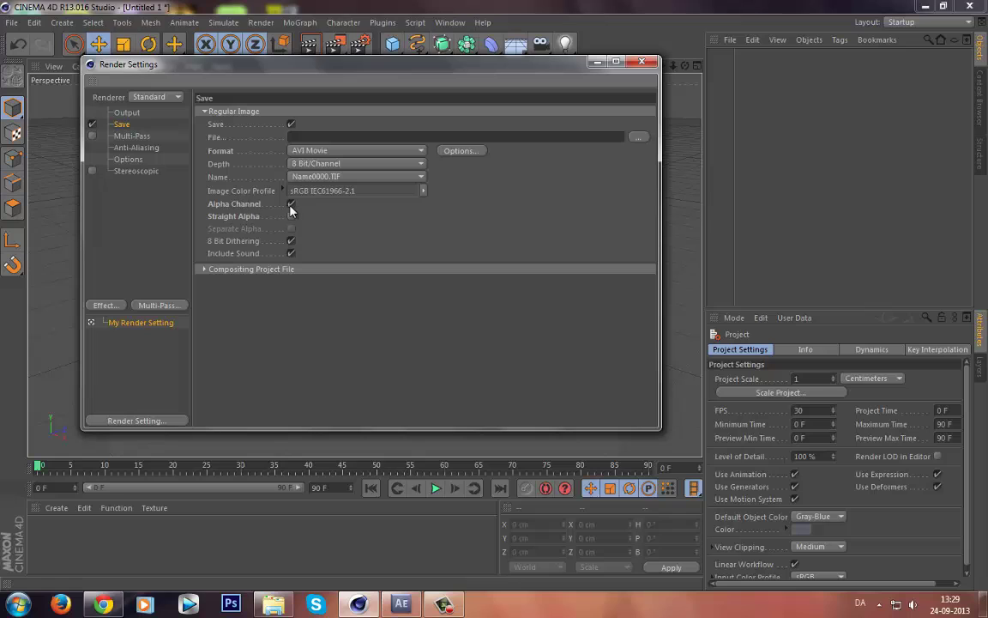
left_click(316, 151)
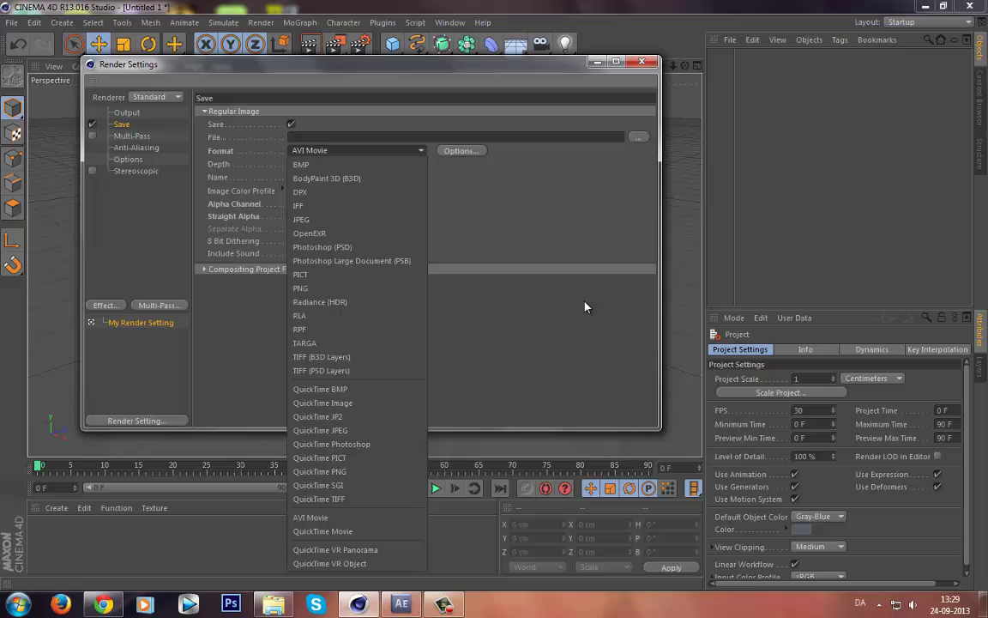
left_click(423, 196)
left_click(392, 151)
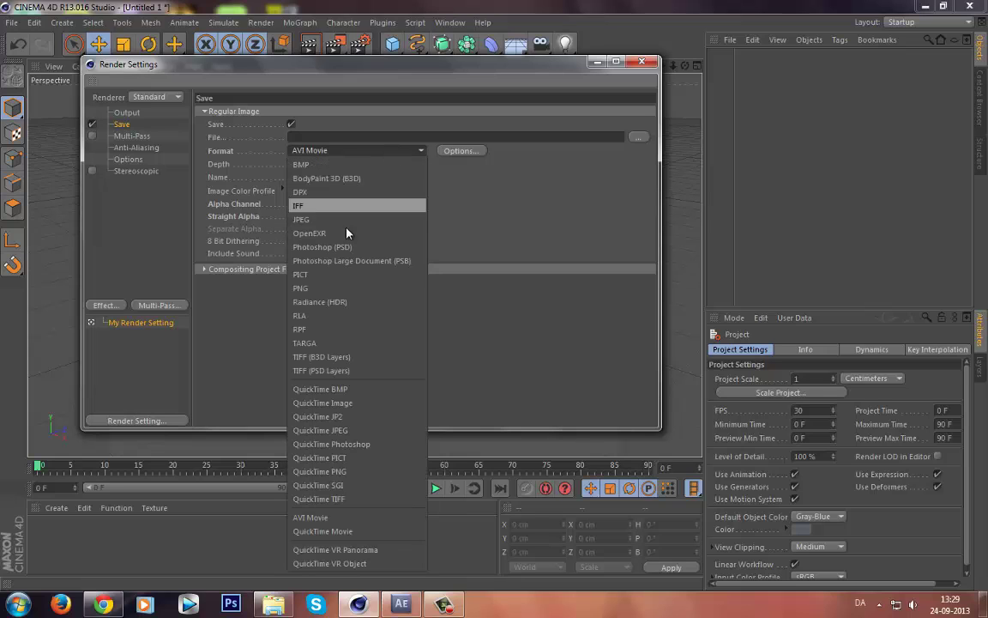
left_click(515, 264)
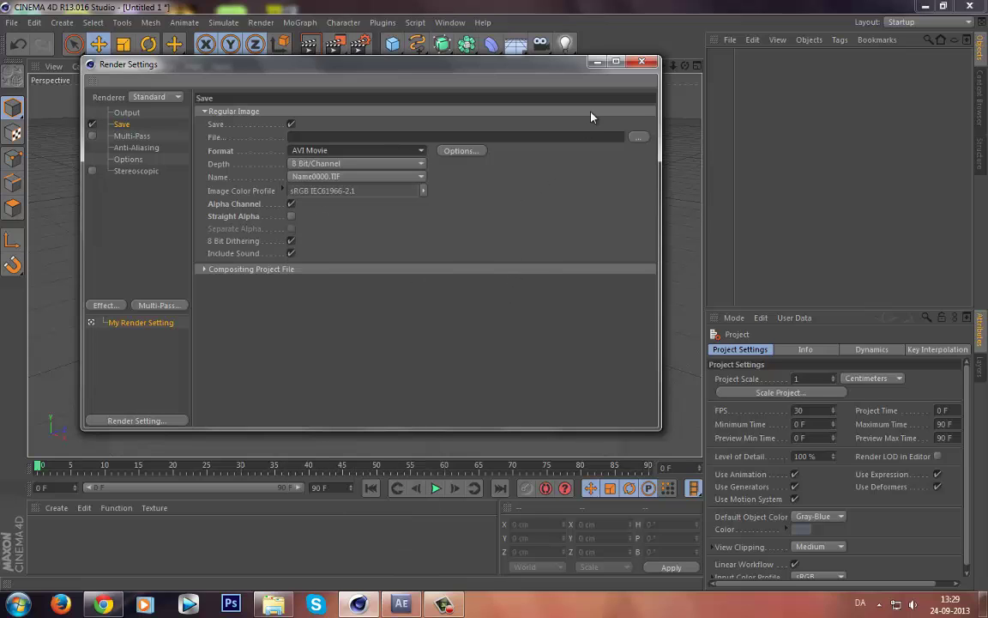
left_click(637, 139)
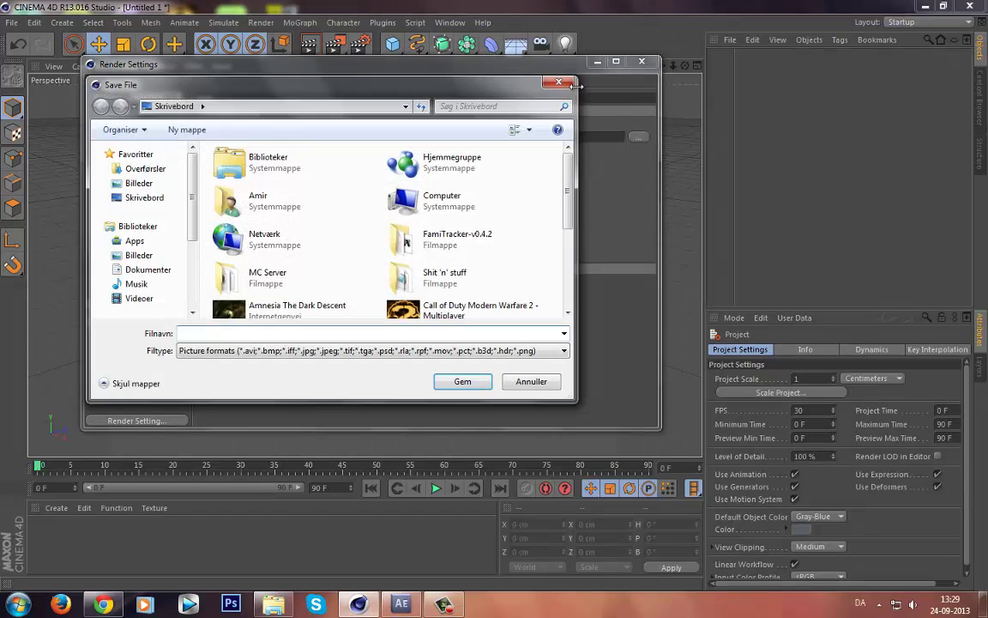
left_click(557, 85)
left_click(135, 160)
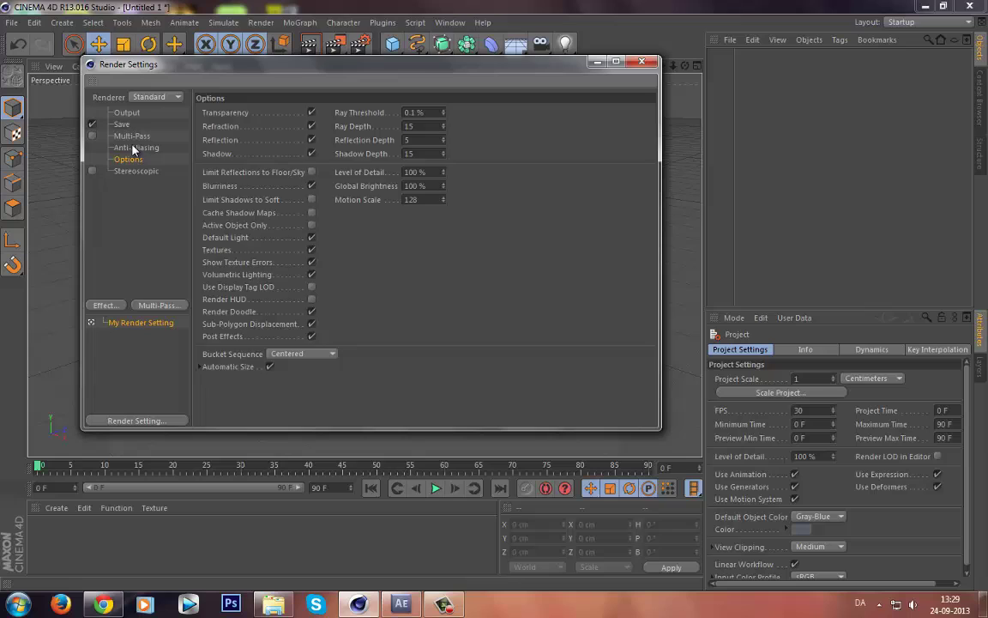
left_click(133, 148)
left_click(331, 113)
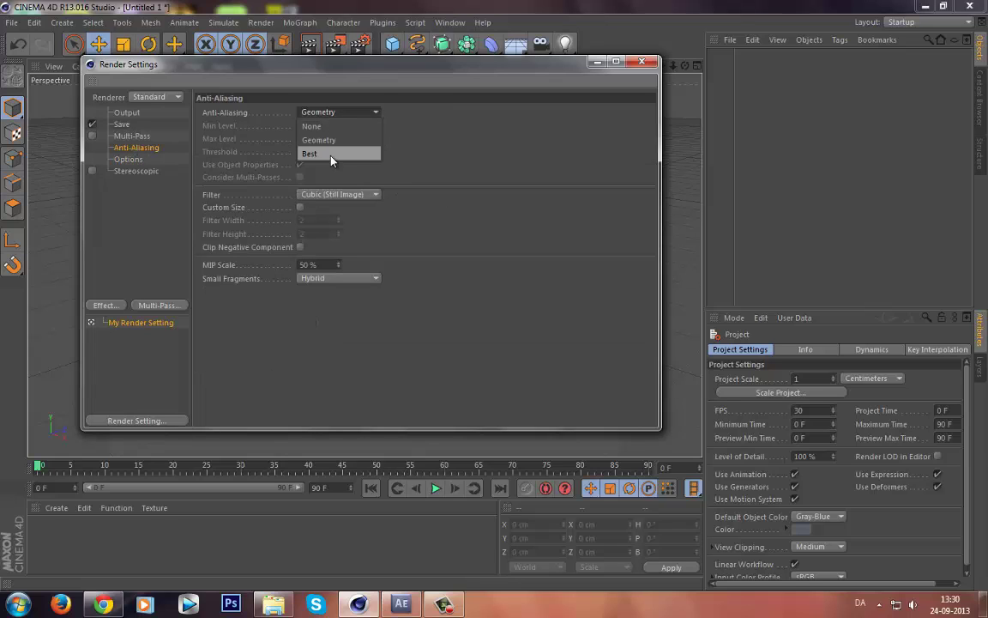
left_click(331, 115)
left_click(129, 159)
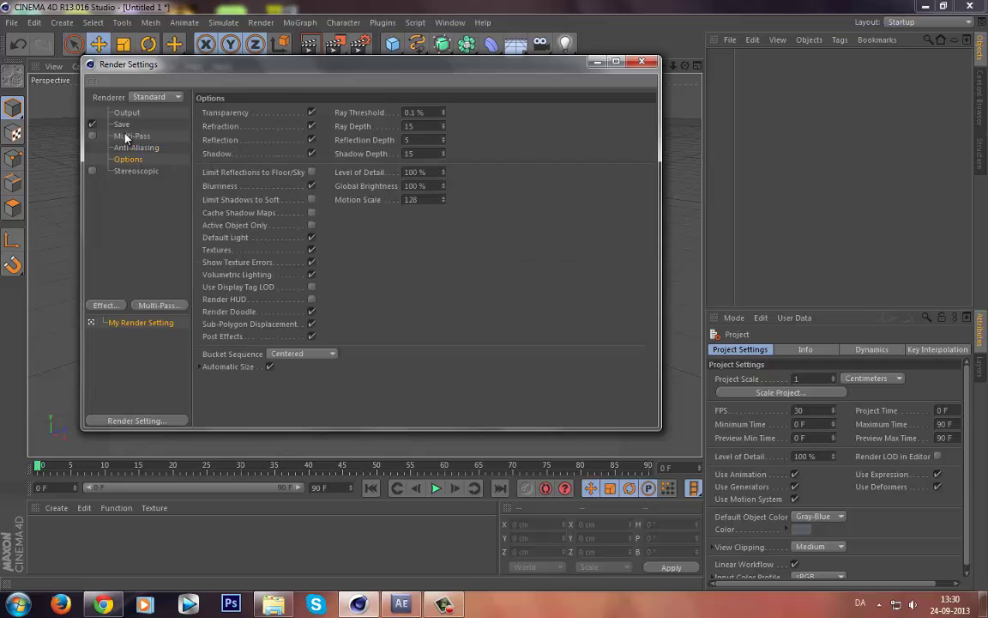
left_click(129, 135)
left_click(124, 126)
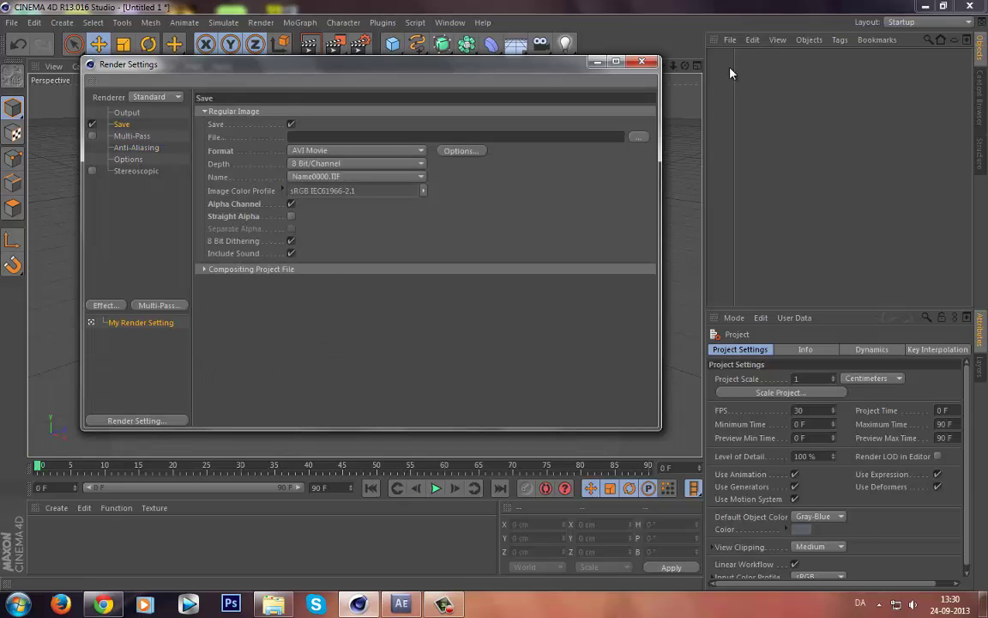
Add a MoGraph MoText object, move it to the left and tilt it at an angle
left_click(652, 64)
left_click(299, 22)
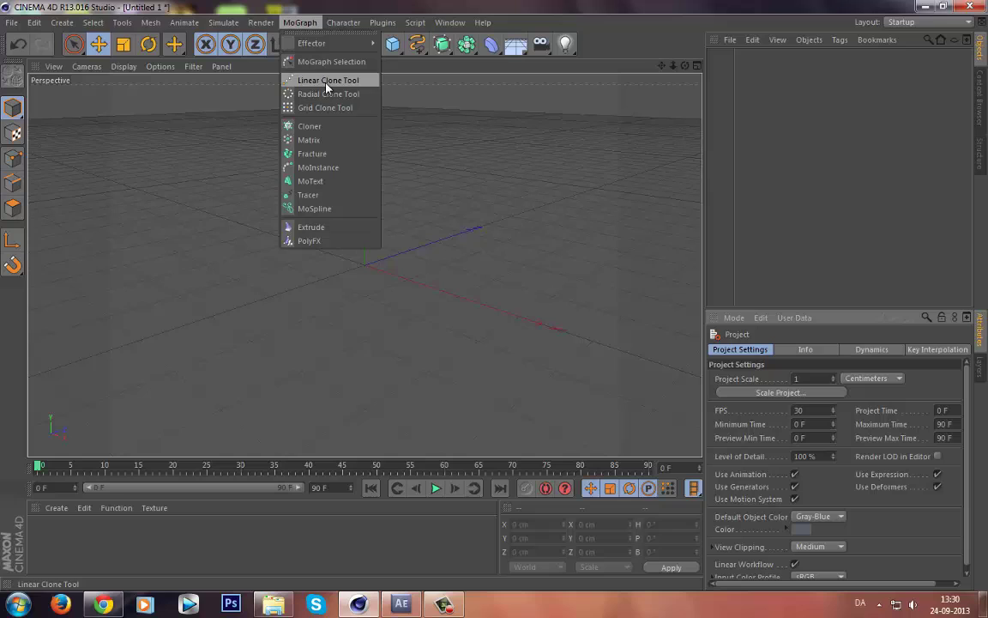
left_click(311, 181)
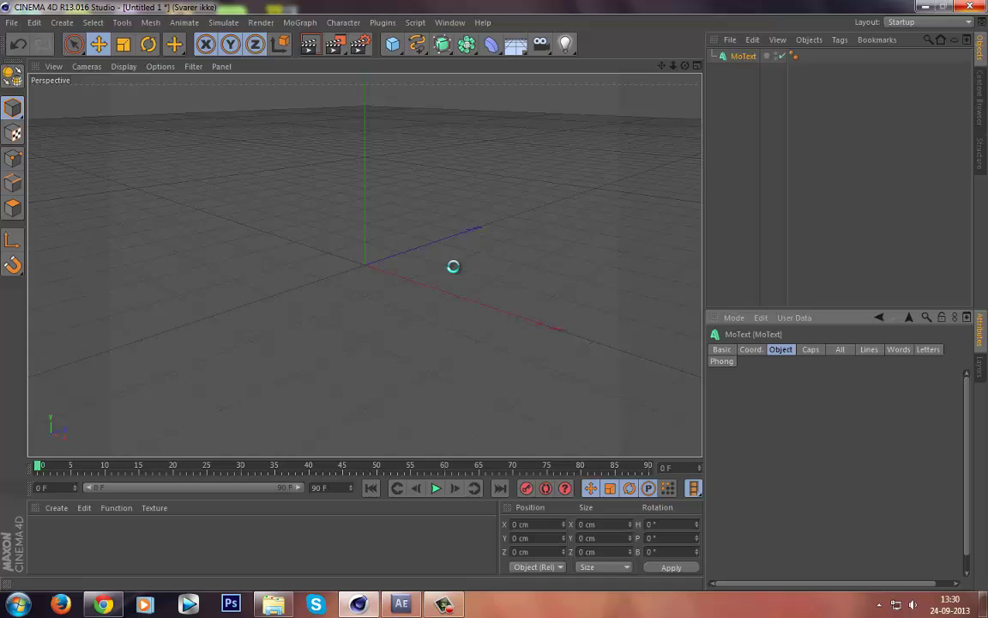
left_click_drag(441, 293, 360, 277)
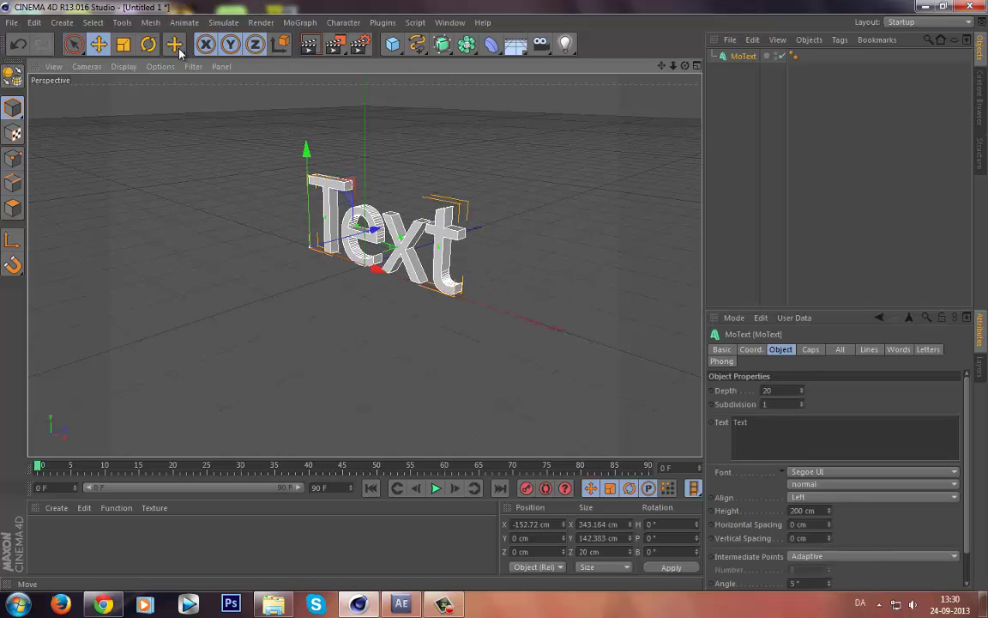
key("r")
left_click_drag(330, 280, 308, 172)
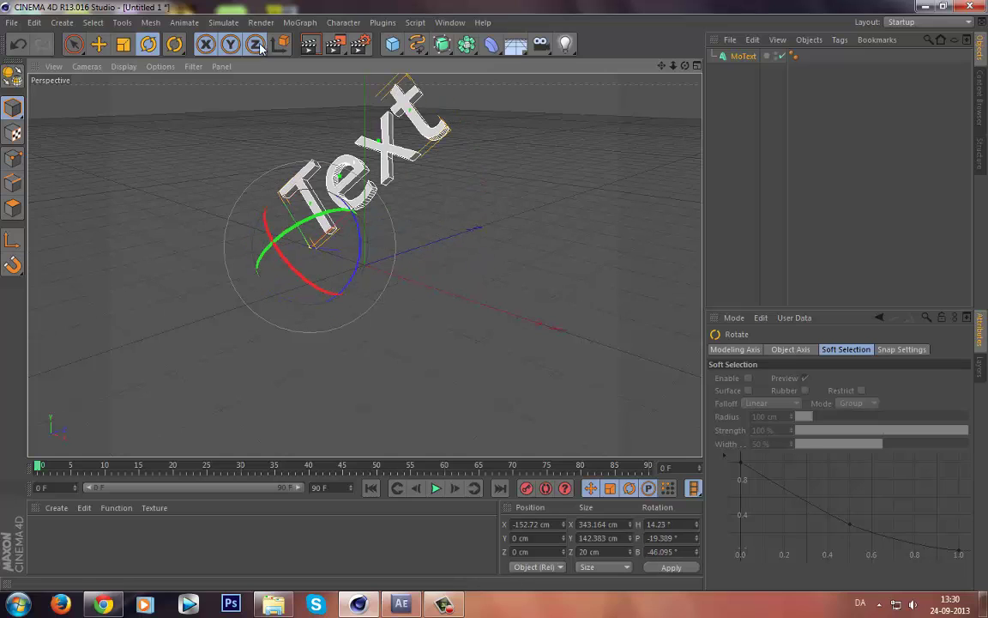
Check the render settings once more, then quit Cinema 4D
left_click(338, 46)
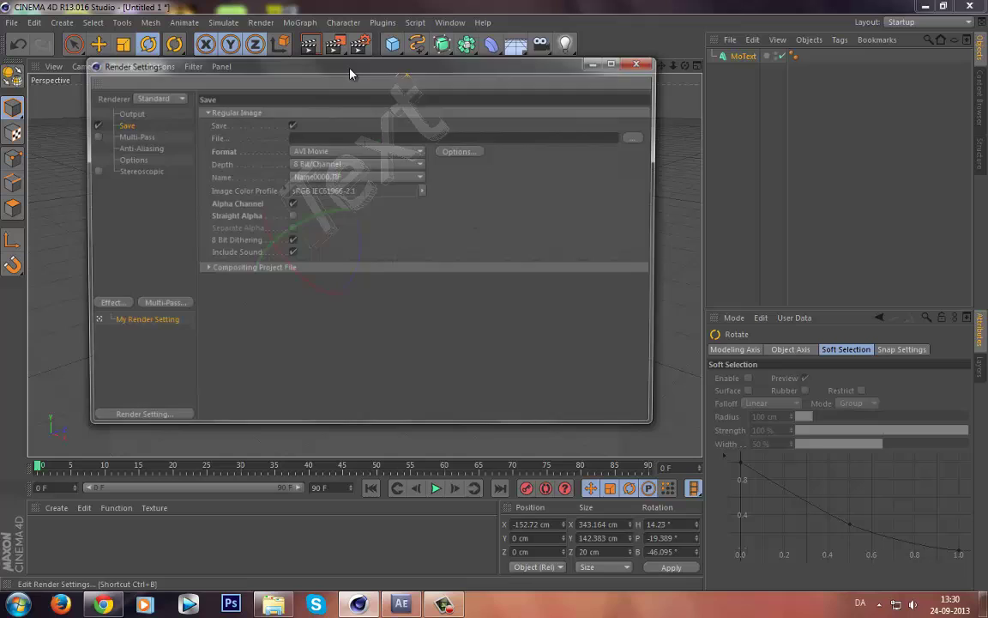
left_click(639, 63)
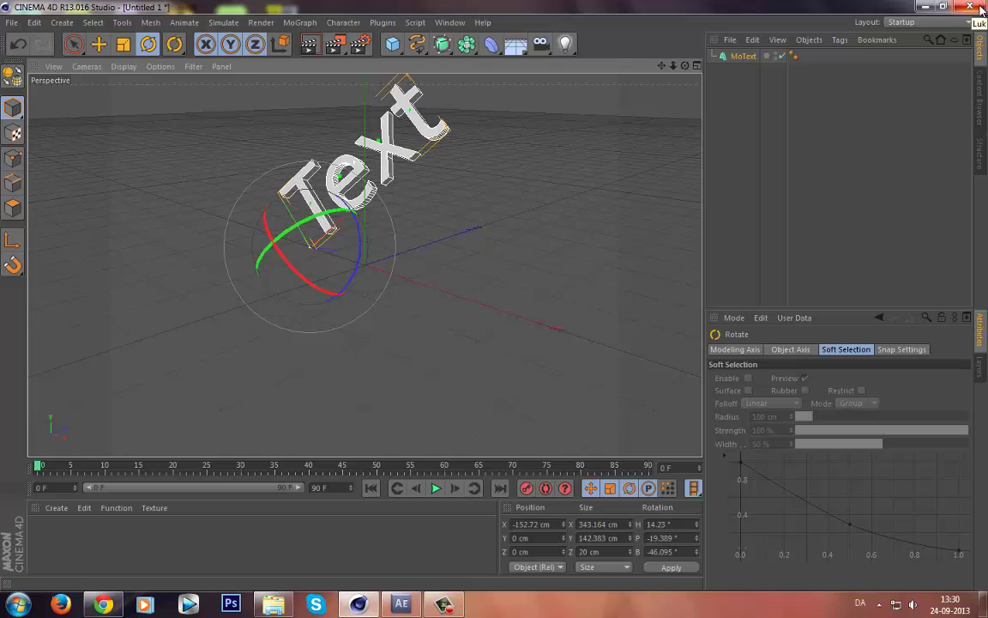
left_click(981, 9)
Quit without saving the scene and inspect the details of A_intro2013.avi and intro2013.avi
left_click(509, 352)
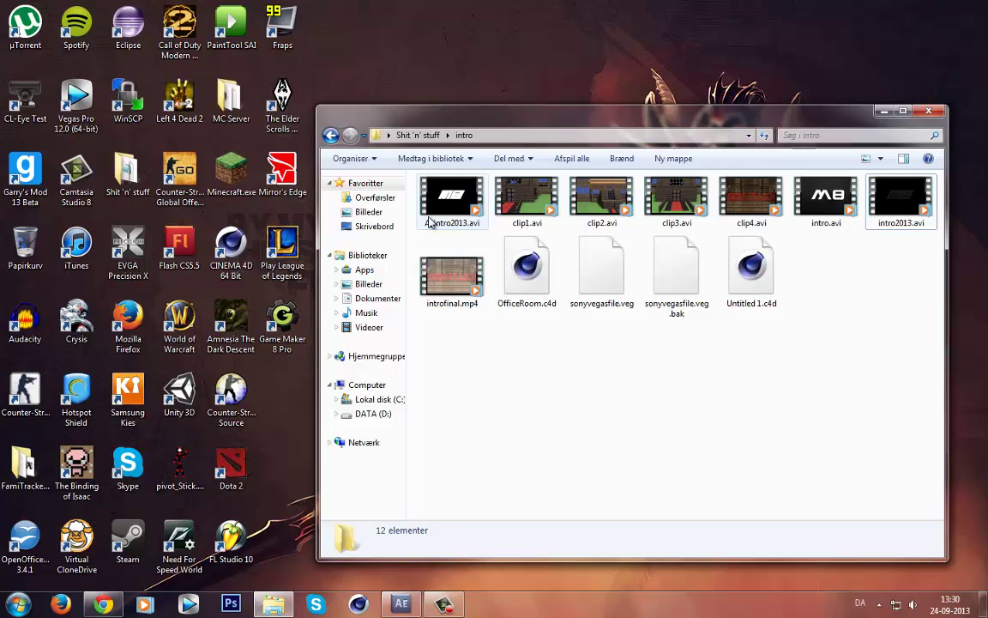
left_click(448, 206)
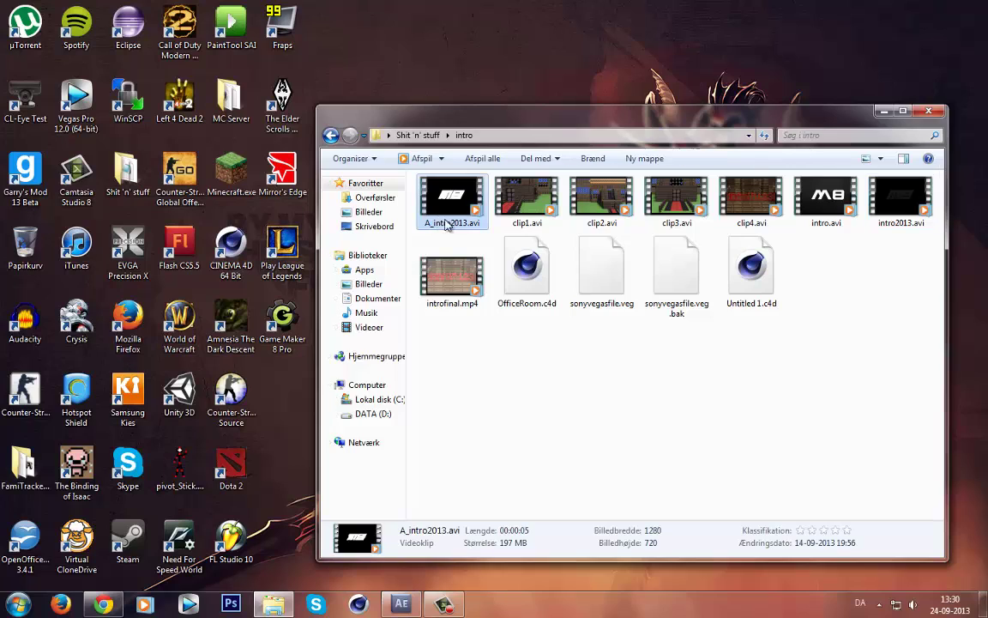
left_click(908, 242)
mouse_move(912, 241)
left_mouse_down()
mouse_move(873, 238)
mouse_move(927, 243)
left_mouse_up()
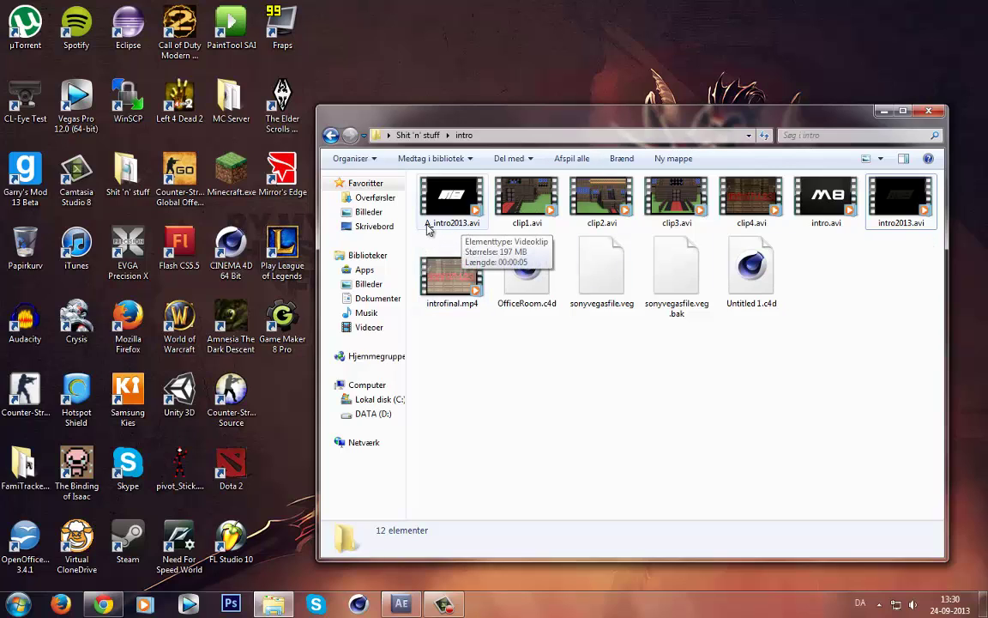
left_click(435, 225)
left_click(901, 202)
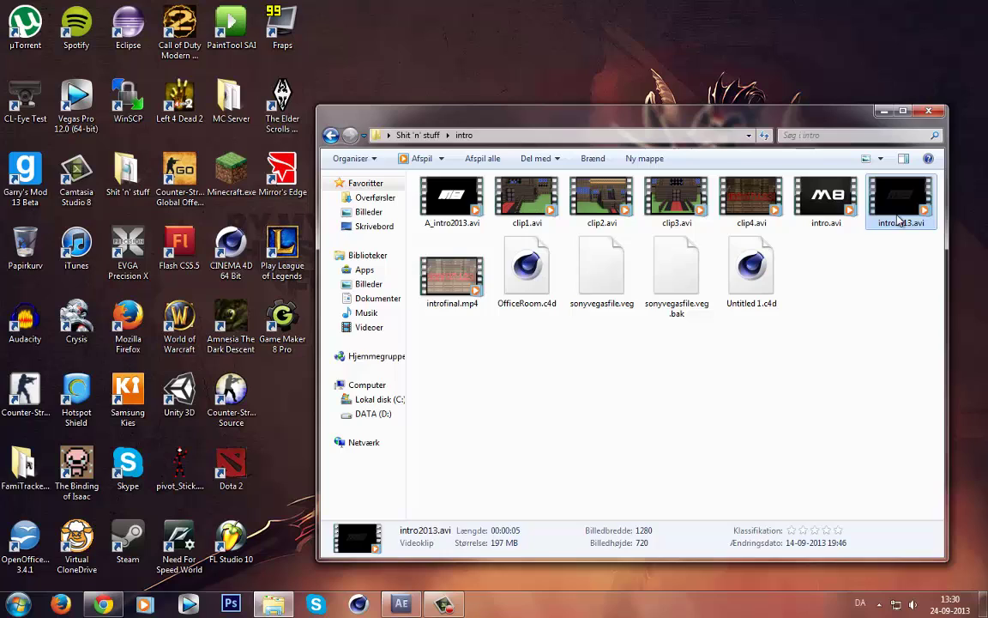
left_click(478, 221)
left_click(884, 243)
Select both intro2013.avi and A_intro2013.avi and drag them over to After Effects
left_click(870, 210)
left_click(454, 224, "ctrl")
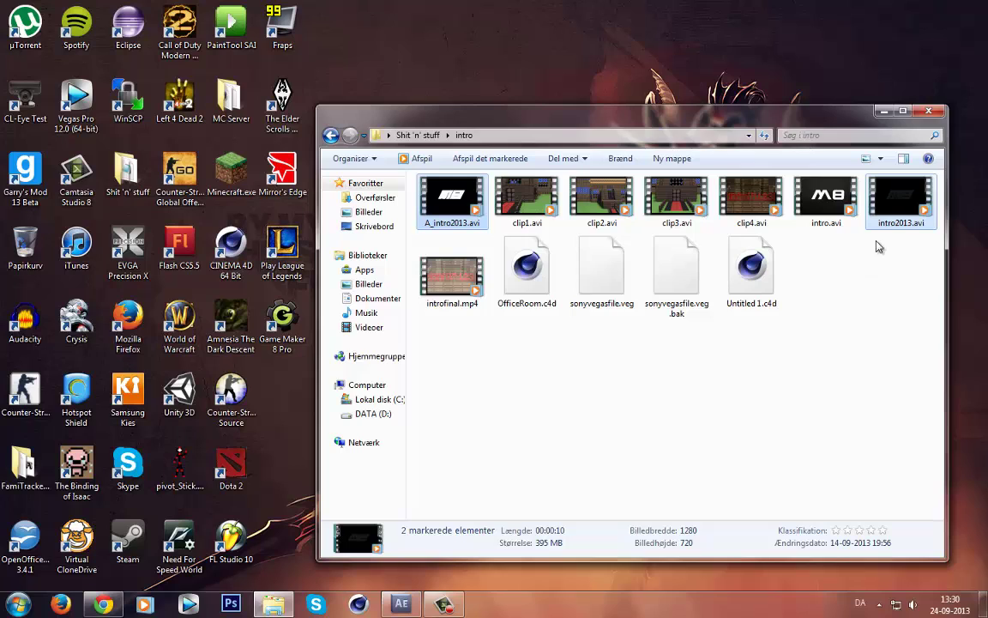
left_click(812, 332)
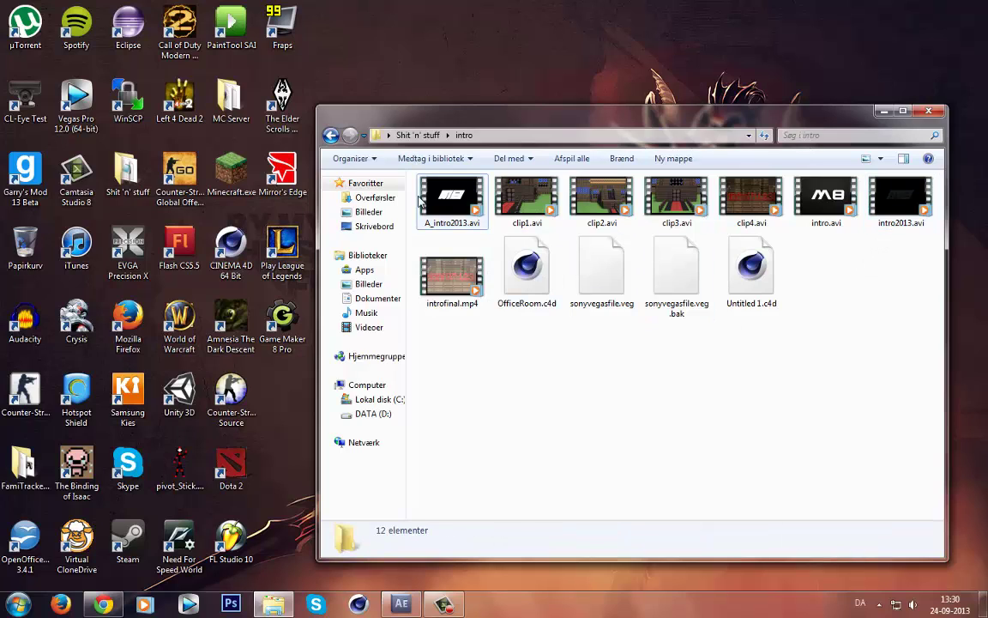
left_click(437, 204)
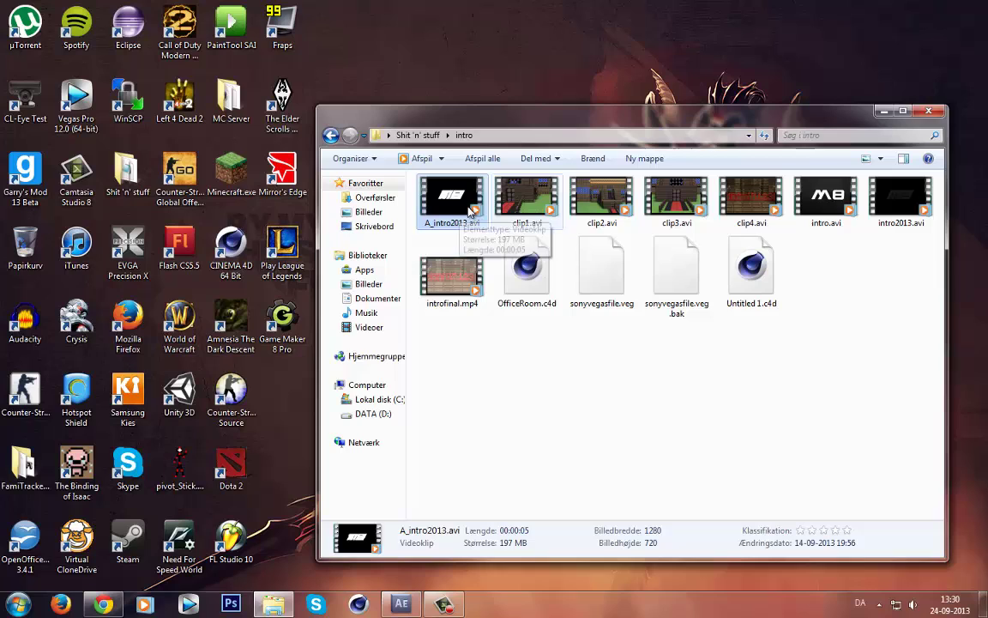
left_click(916, 215, "ctrl")
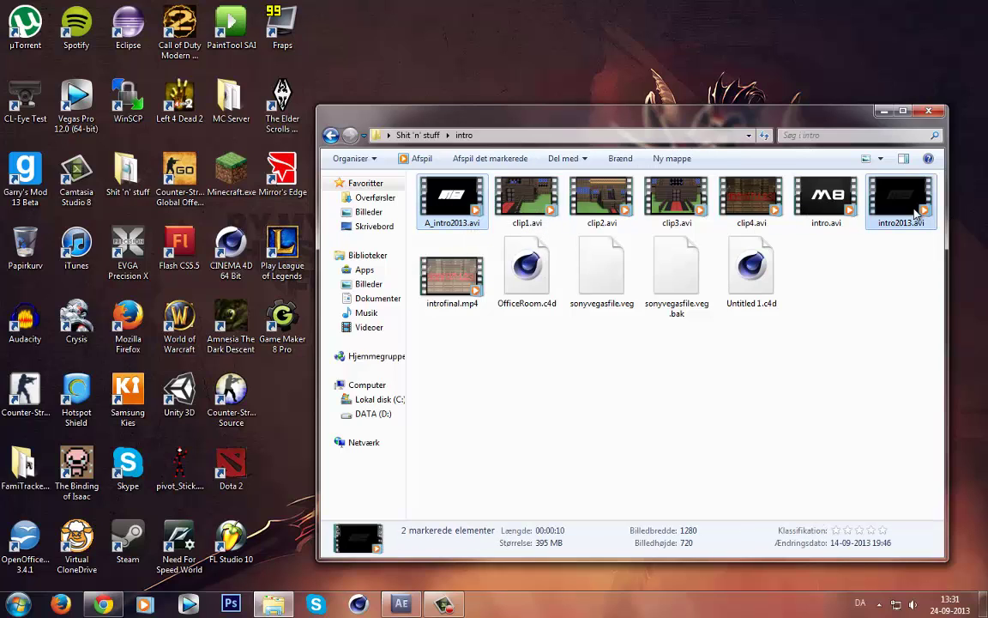
left_click_drag(911, 210, 112, 251)
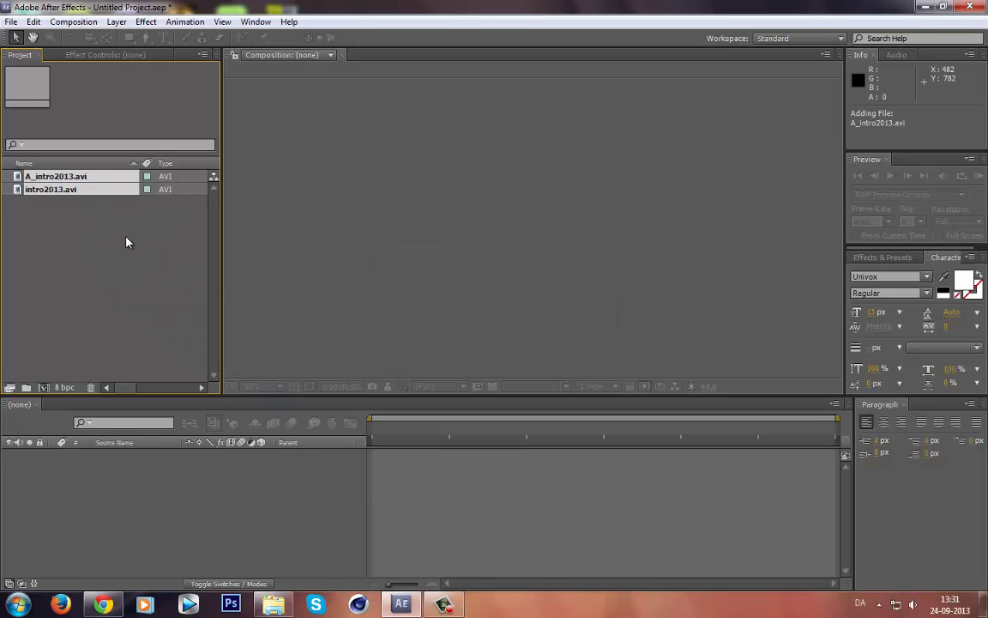
Make a single composition from intro2013.avi and A_intro2013.avi and preview its playback
left_click(59, 190)
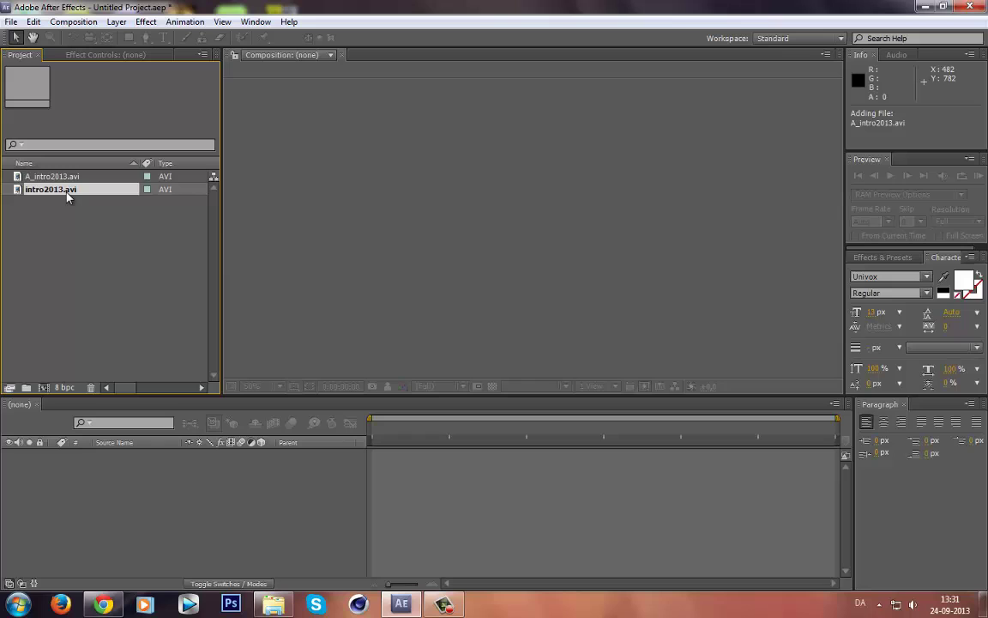
left_click(73, 181, "shift")
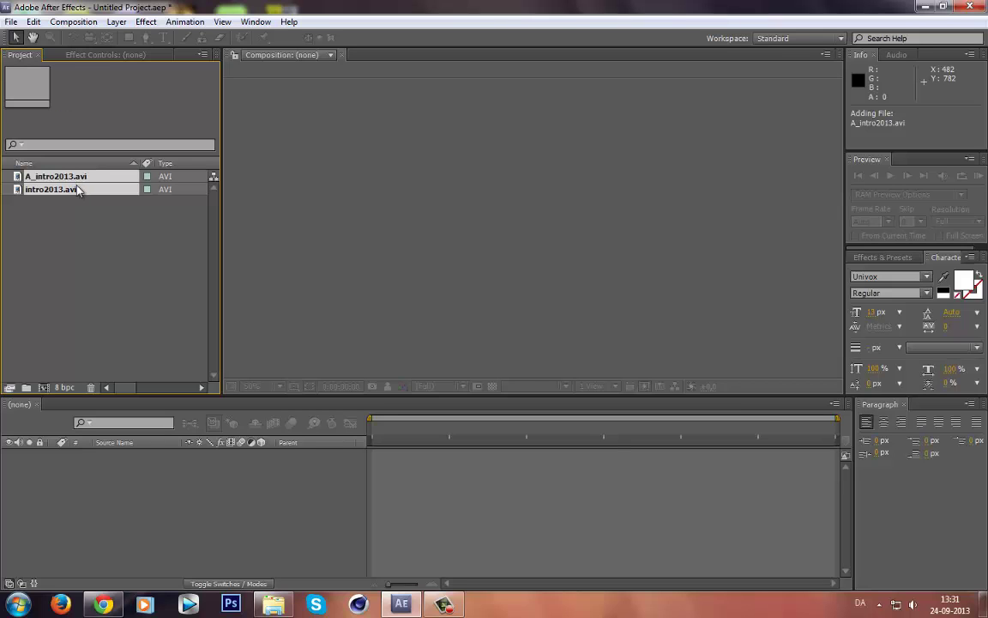
left_click_drag(79, 190, 155, 487)
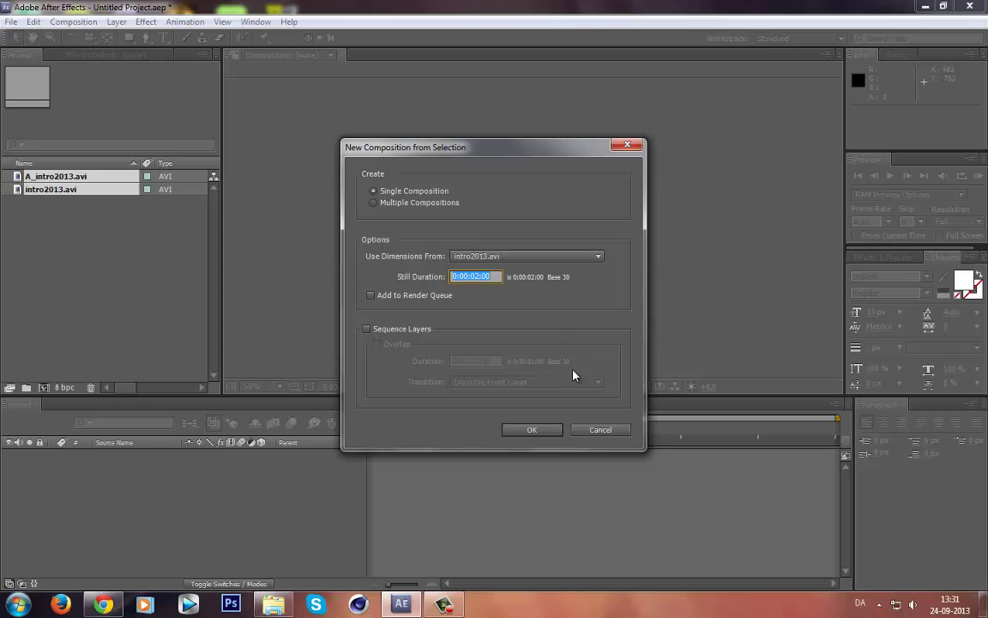
left_click(536, 429)
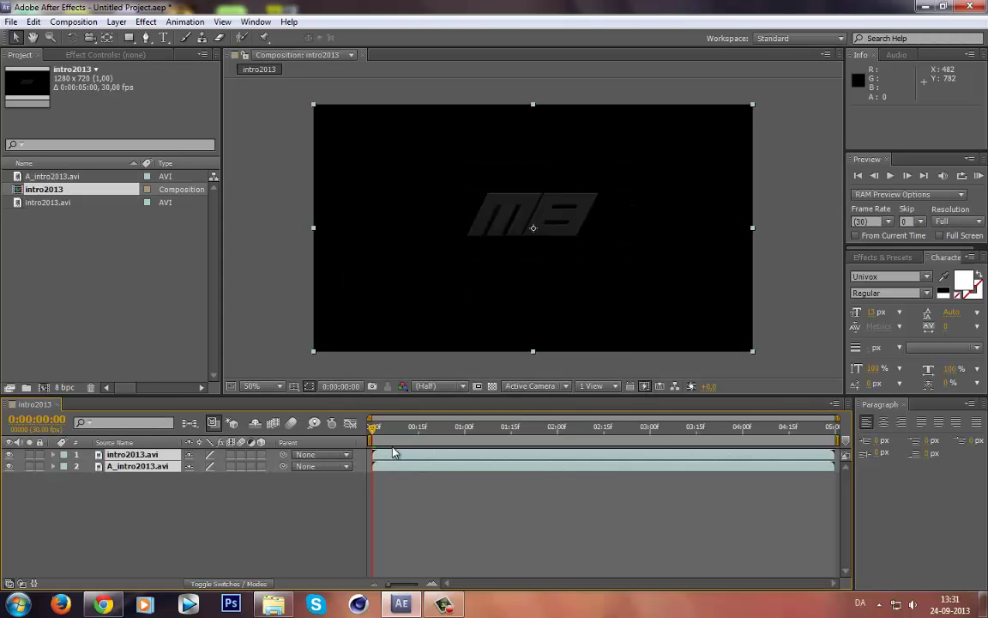
key("space")
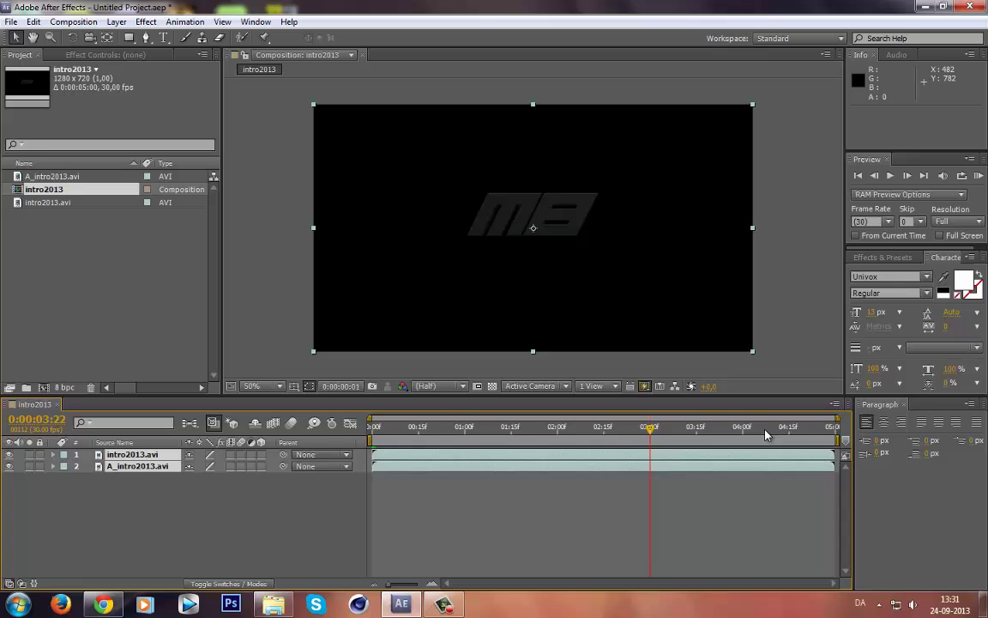
key("space")
Toggle selection of the A_intro2013.avi layer, then return to the intro folder window
left_click(146, 517)
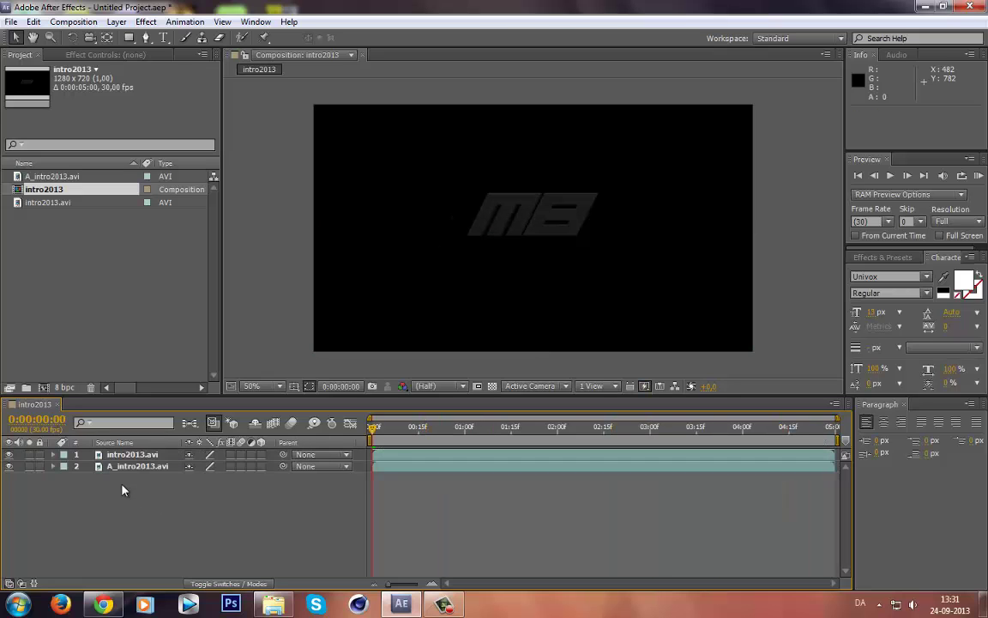
left_click(125, 473)
left_click(146, 504)
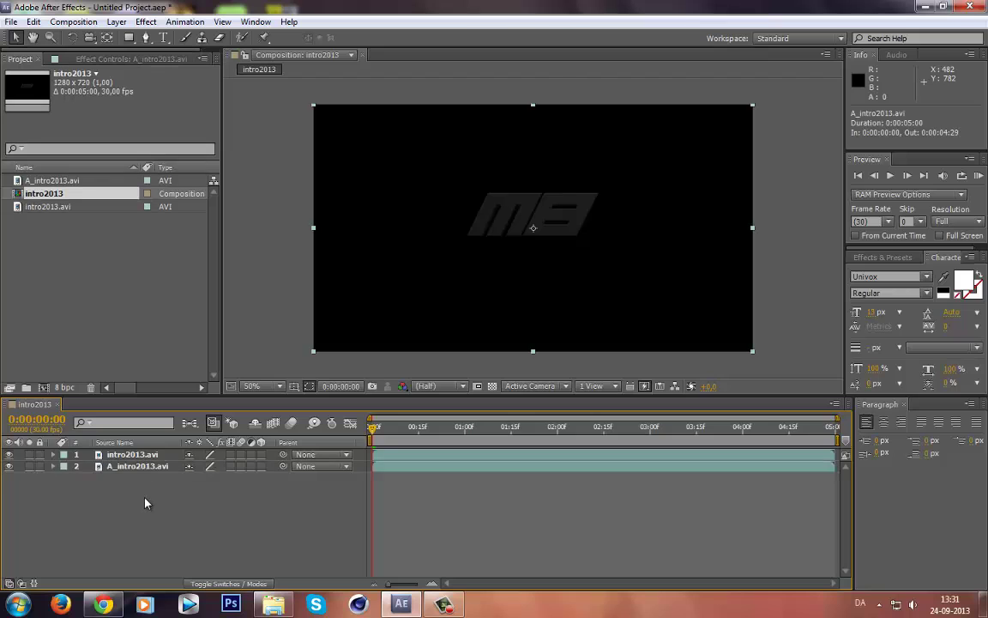
left_click(133, 475)
left_click(155, 518)
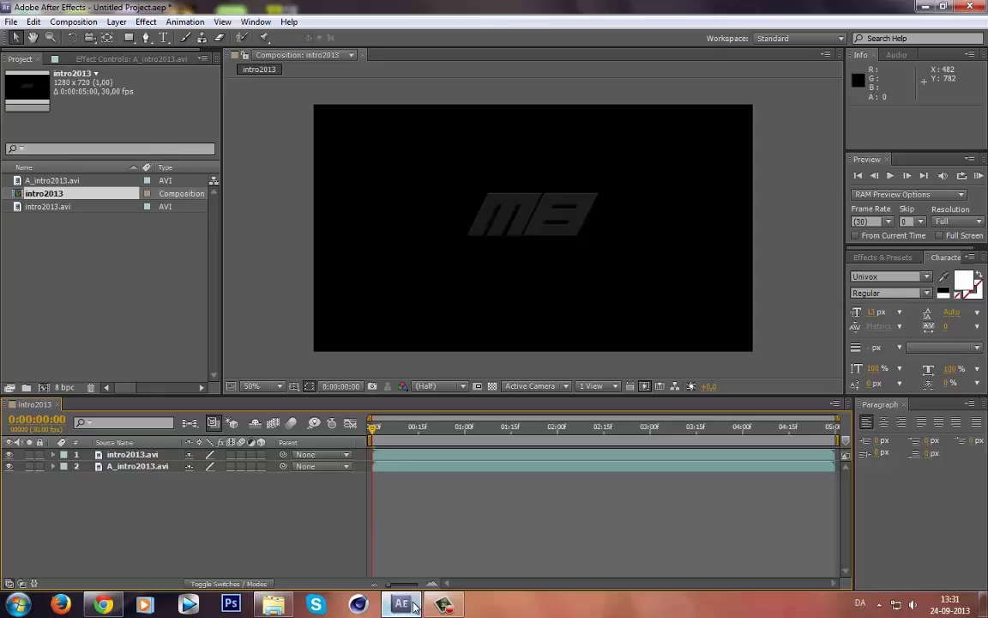
left_click(272, 605)
Navigate through Shit 'n' stuff and GFX PACK into the Textures folder
left_click(885, 112)
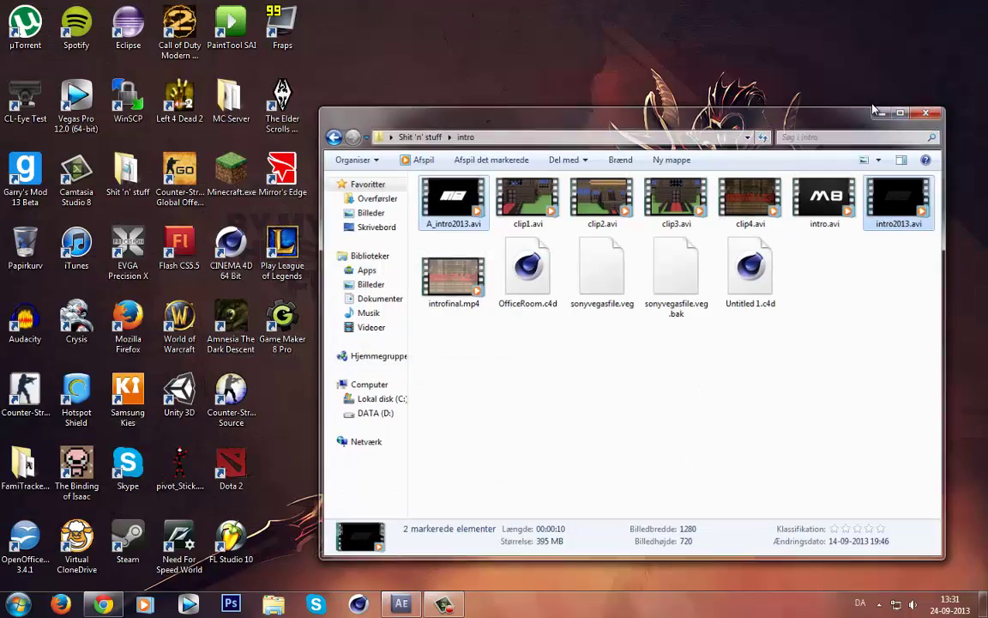
double_click(120, 184)
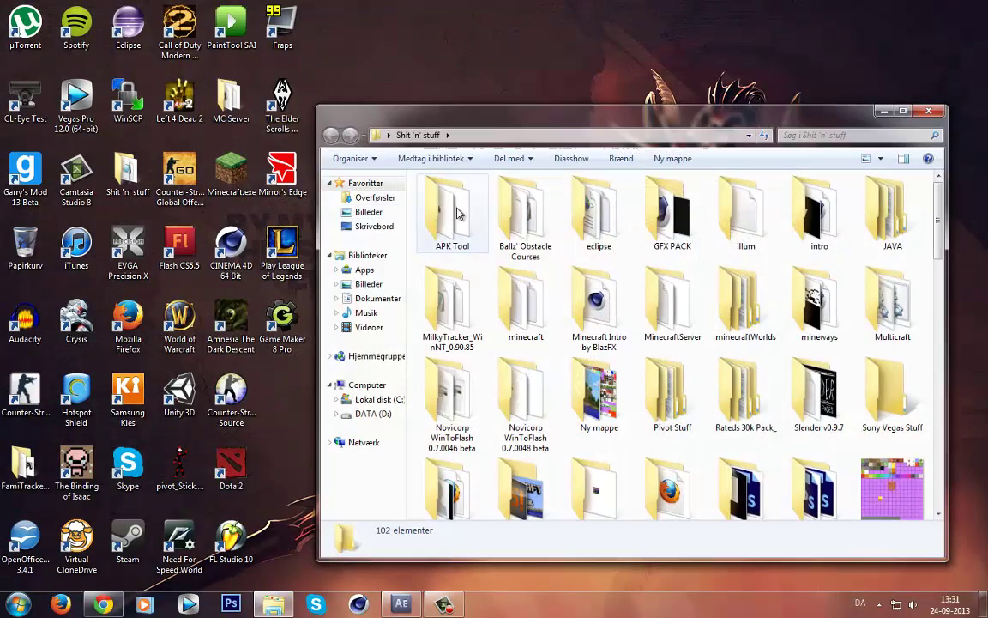
double_click(672, 211)
double_click(420, 378)
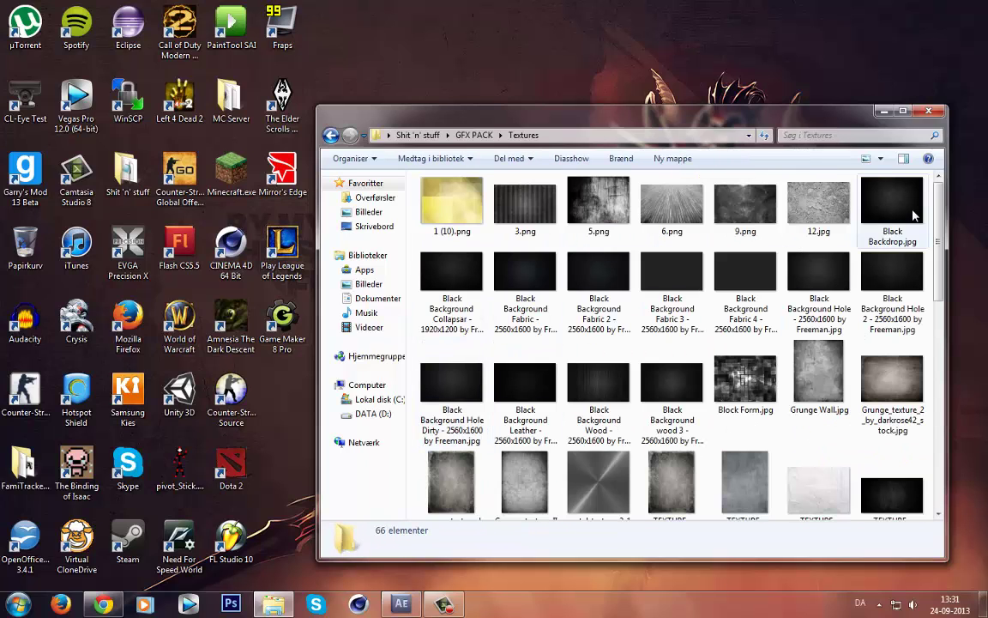
Search Google for 'grunge wall' and scroll through the image results
left_click(103, 604)
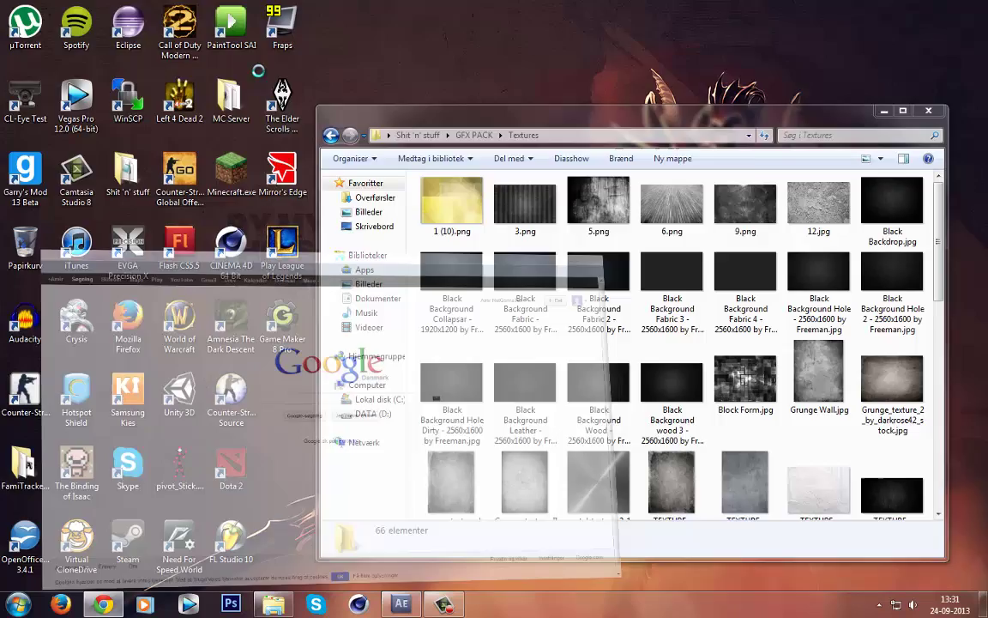
type("grunge wall")
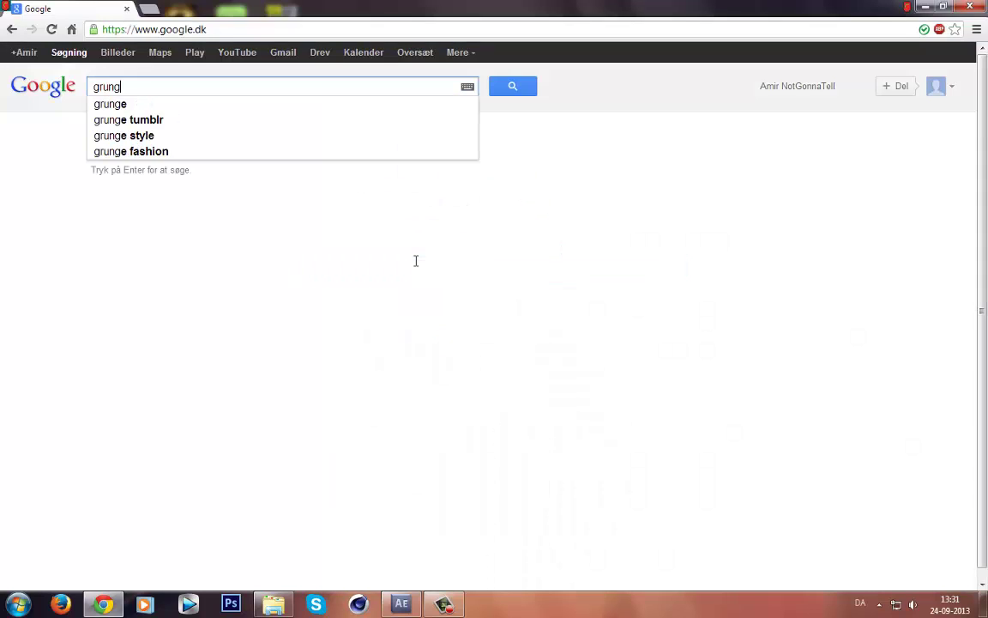
key("Return")
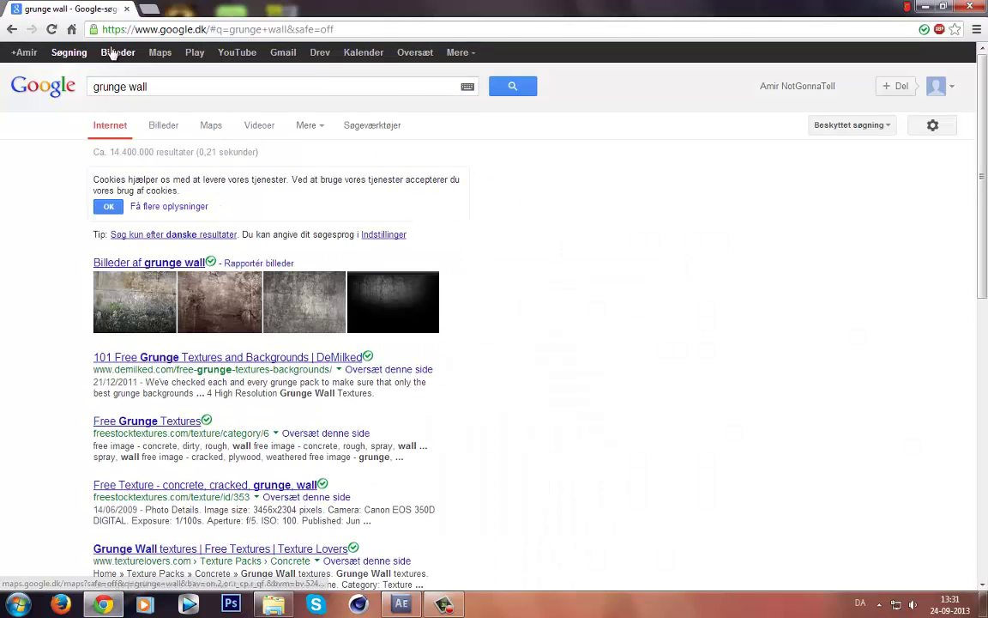
left_click(117, 52)
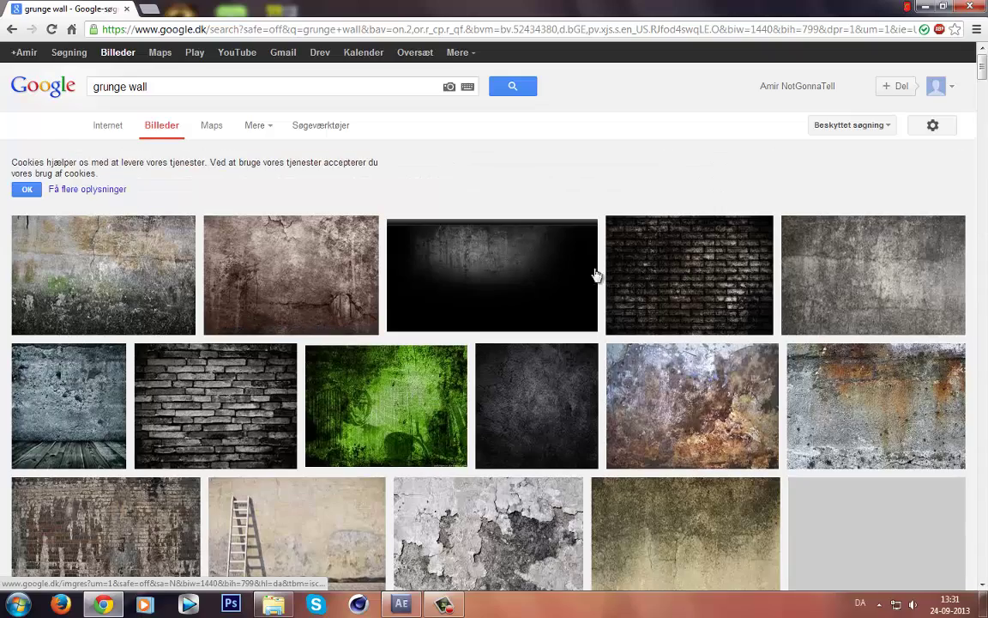
scroll(729, 317, "down", 5)
scroll(733, 321, "down", 5)
scroll(738, 320, "up", 8)
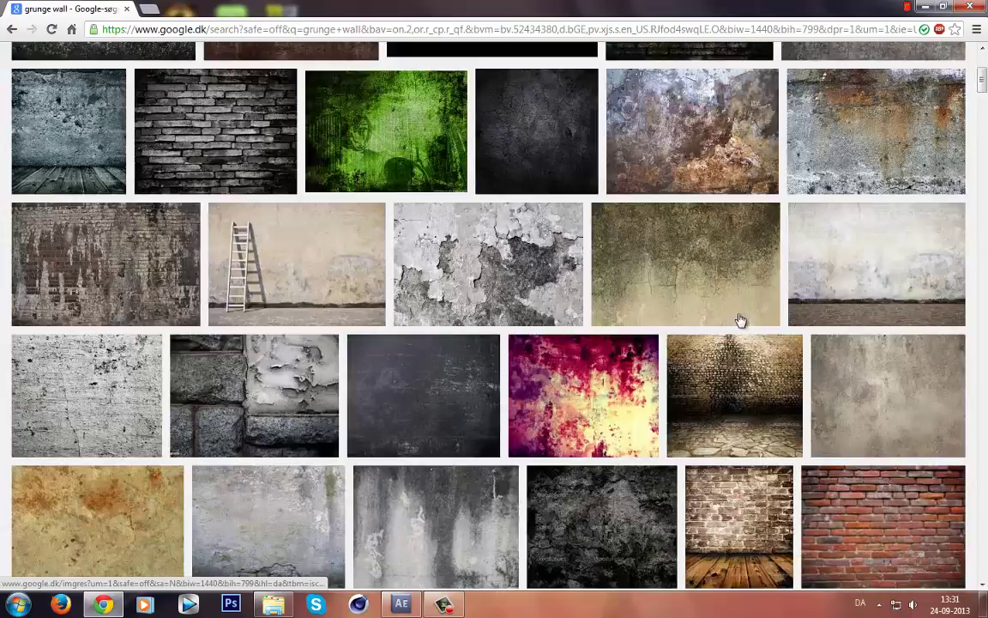
scroll(738, 320, "down", 5)
scroll(738, 320, "up", 9)
left_click(92, 85)
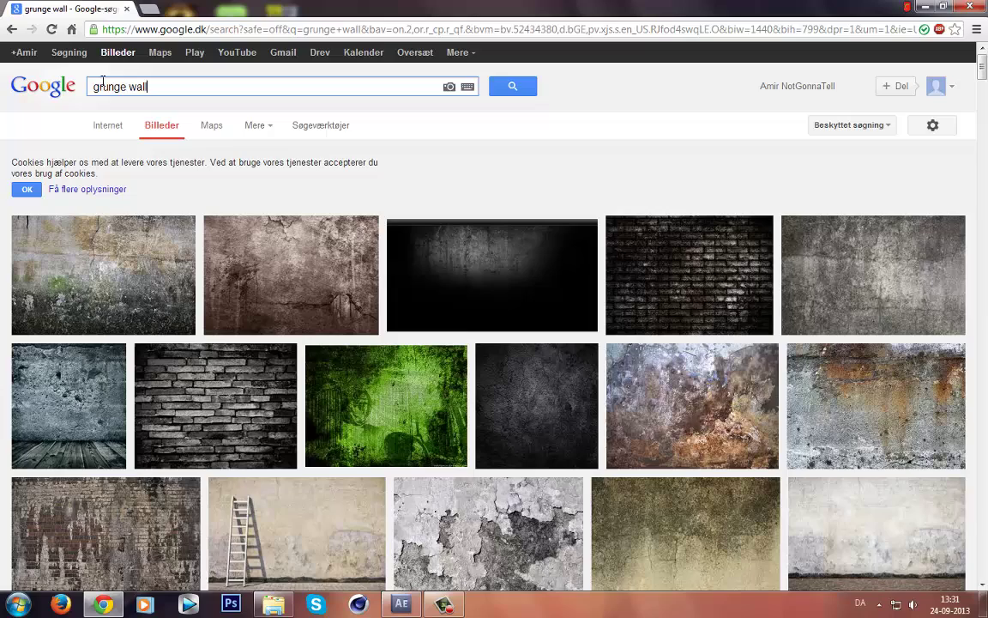
left_click_drag(92, 86, 147, 87)
Import Black Backdrop.jpg from Textures and place it as layer 2 between the two intro clips
left_click(916, 8)
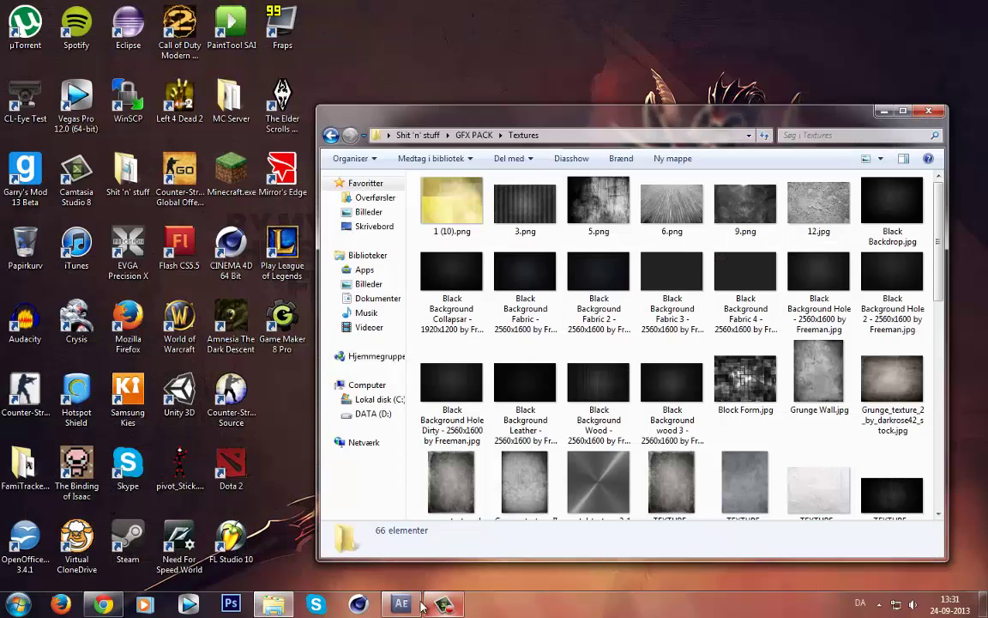
left_click(409, 552)
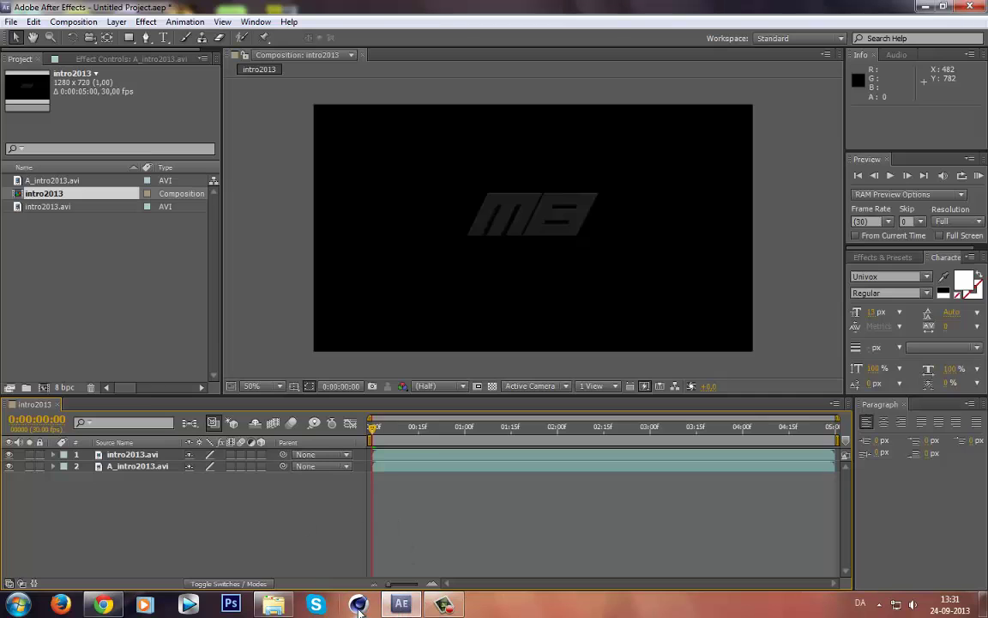
left_click(273, 605)
left_click(879, 240)
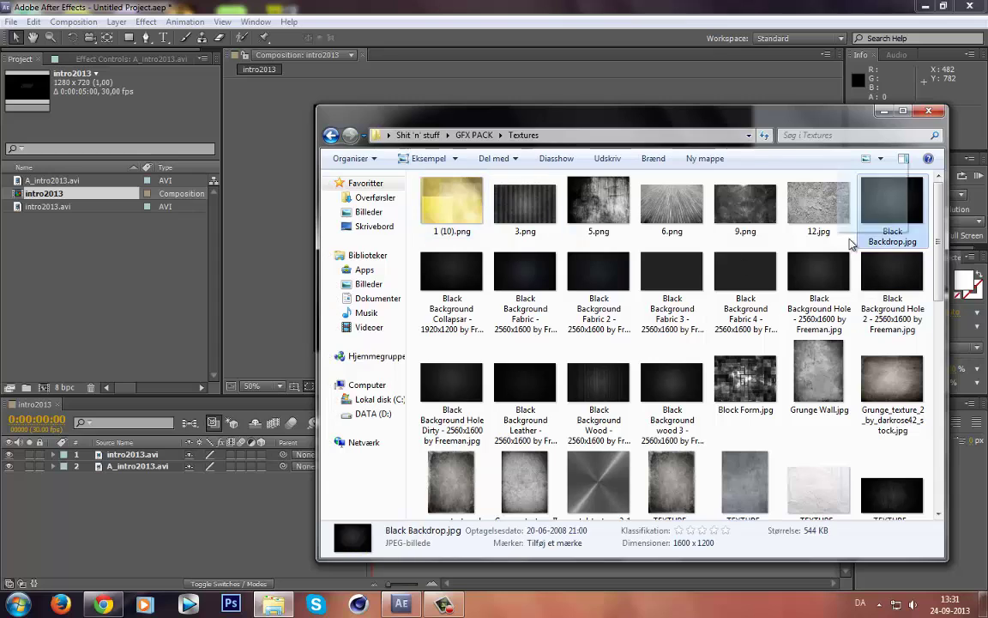
left_click_drag(852, 244, 48, 295)
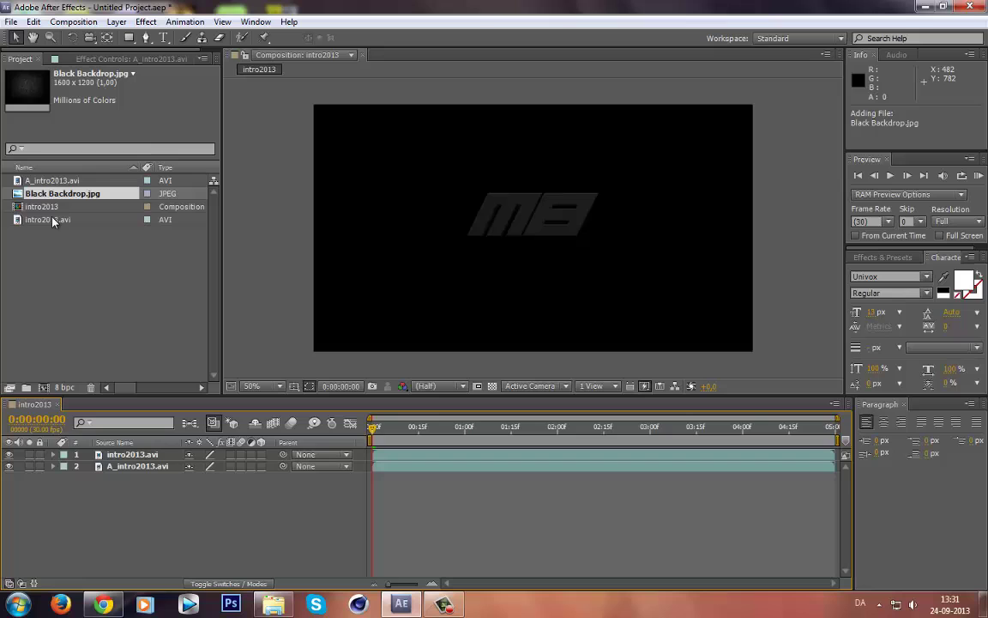
left_click_drag(46, 194, 126, 465)
left_click(99, 534)
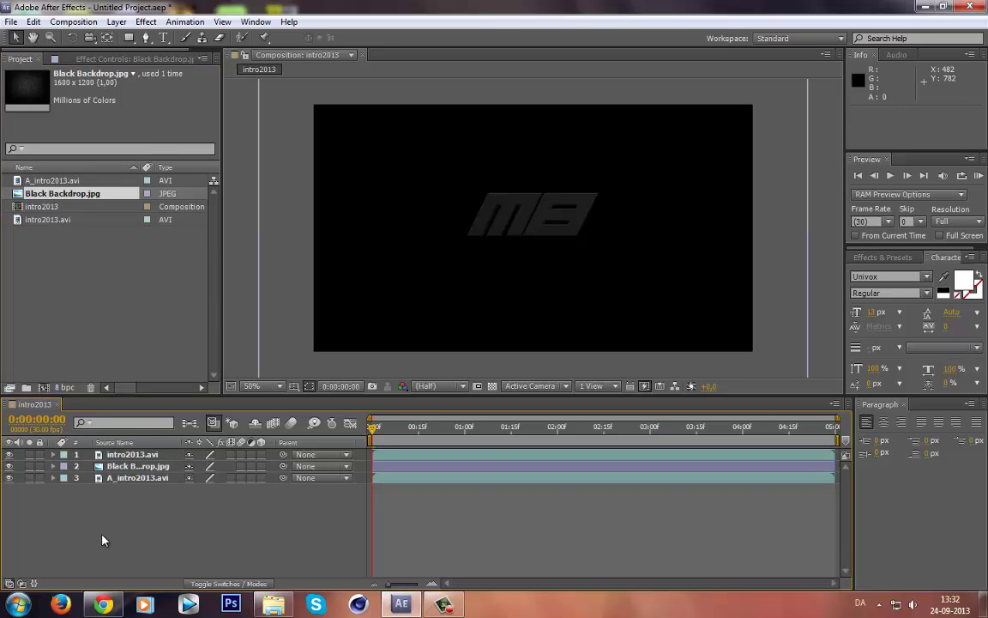
Apply Set Channels to intro2013.avi with Source Layer 4 A_intro2013.avi and alpha from Lightness
left_click(120, 456)
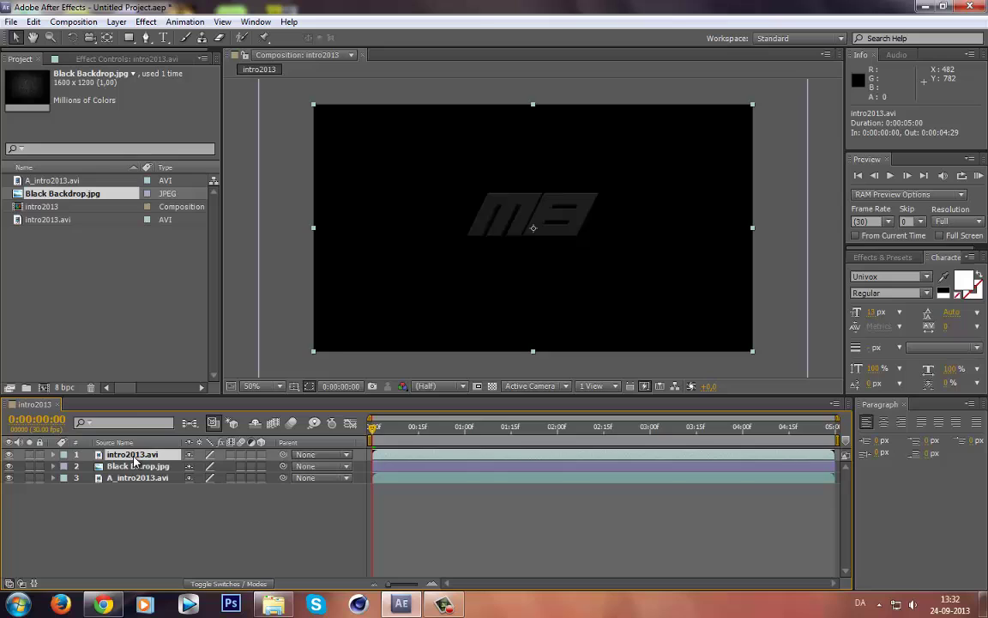
left_click(142, 21)
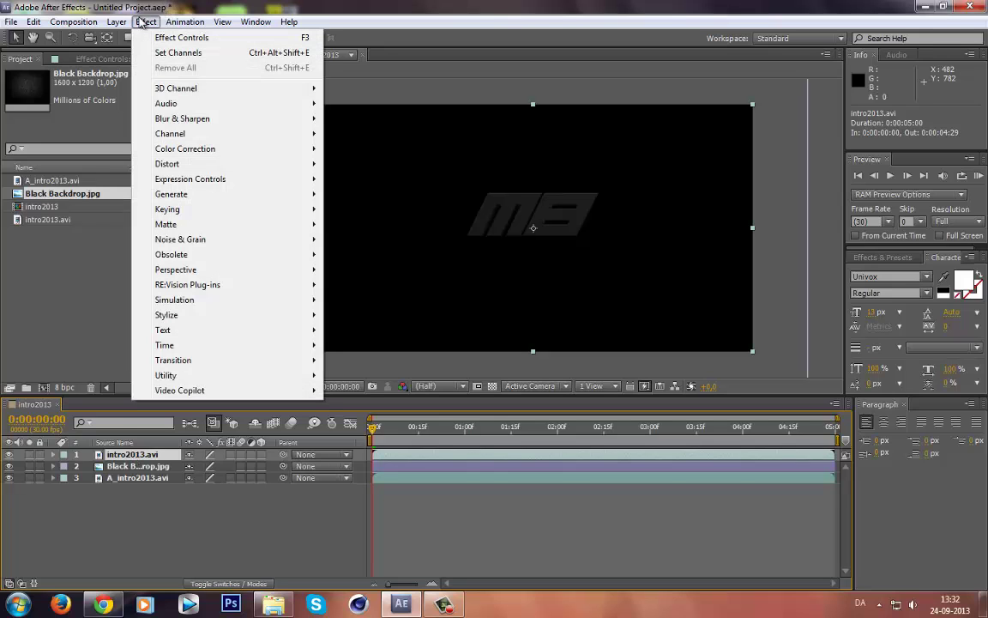
mouse_move(171, 135)
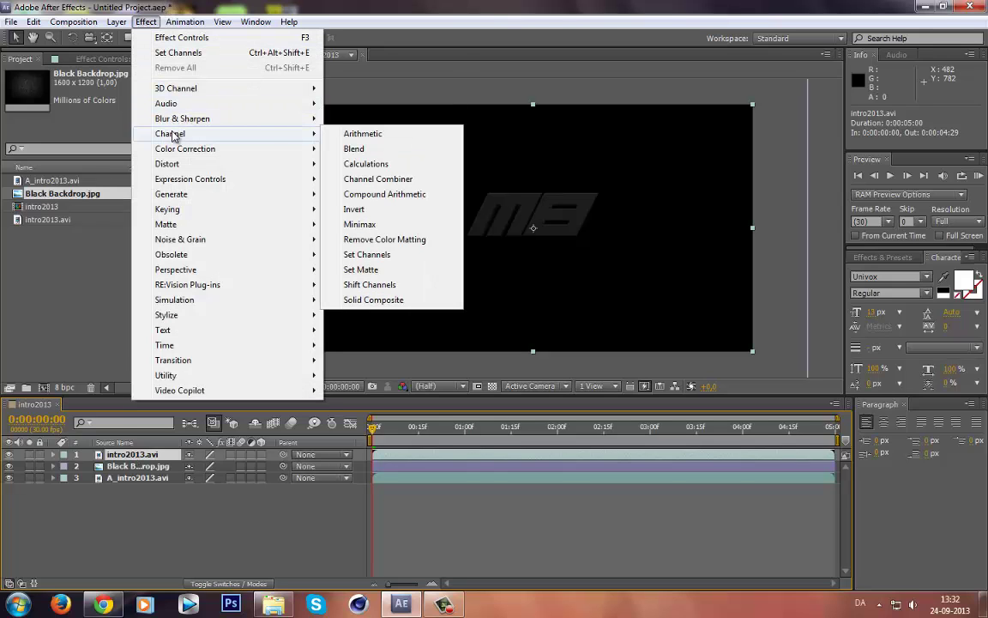
left_click(359, 257)
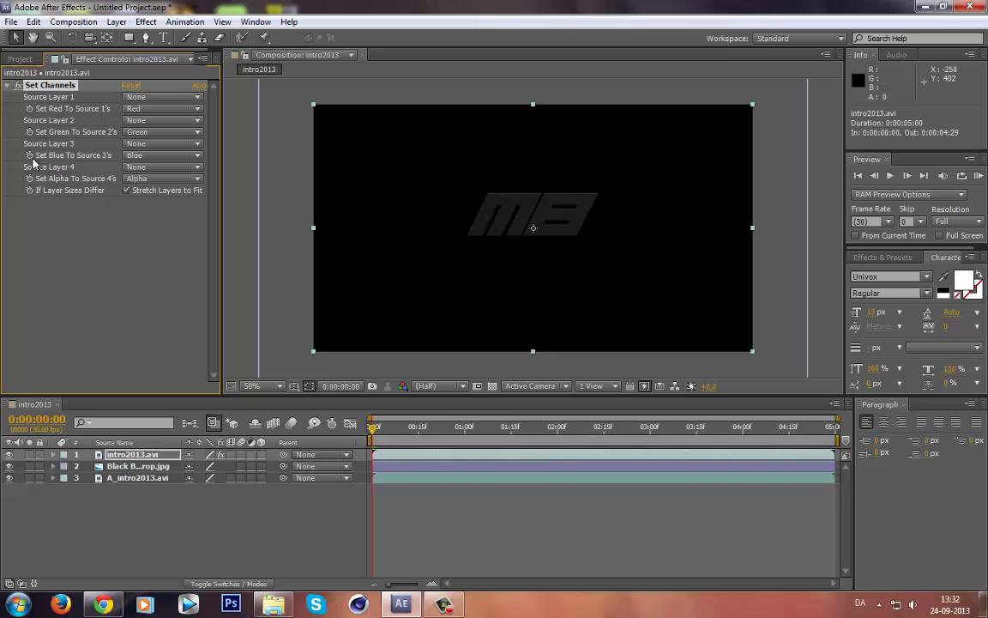
left_click(145, 167)
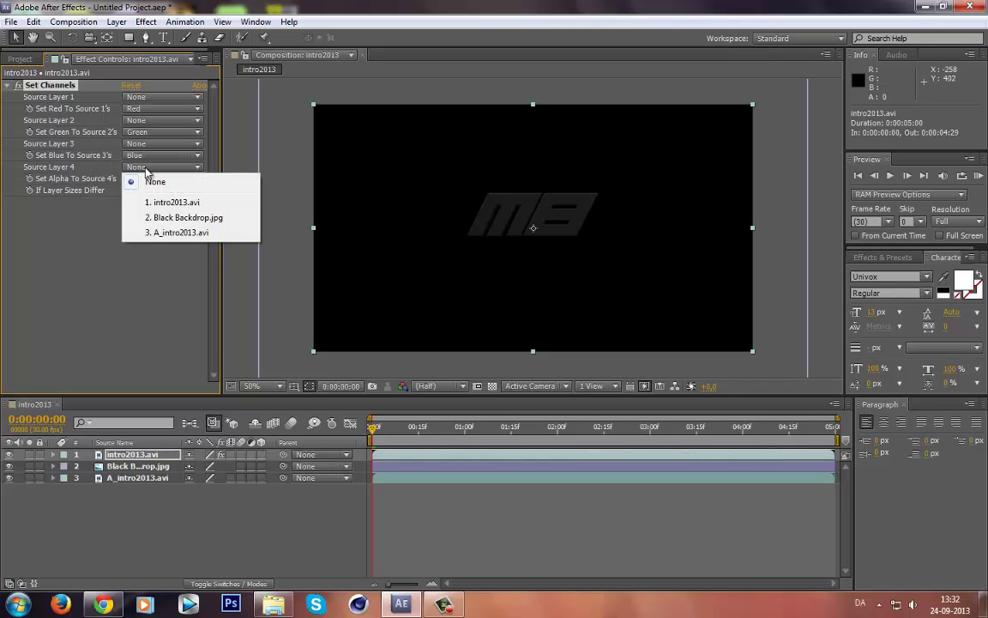
left_click(175, 232)
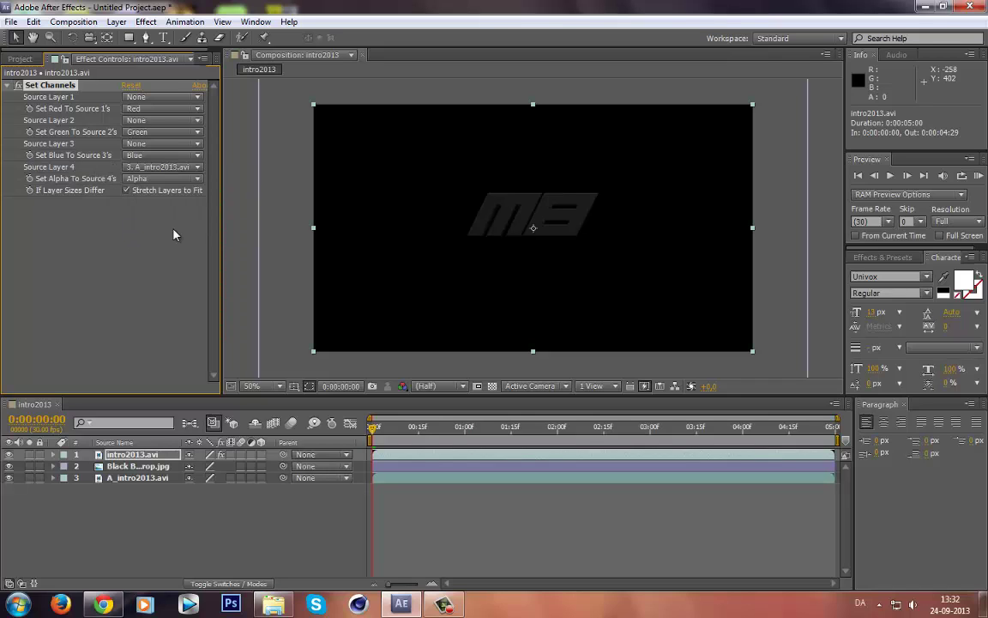
left_click(138, 181)
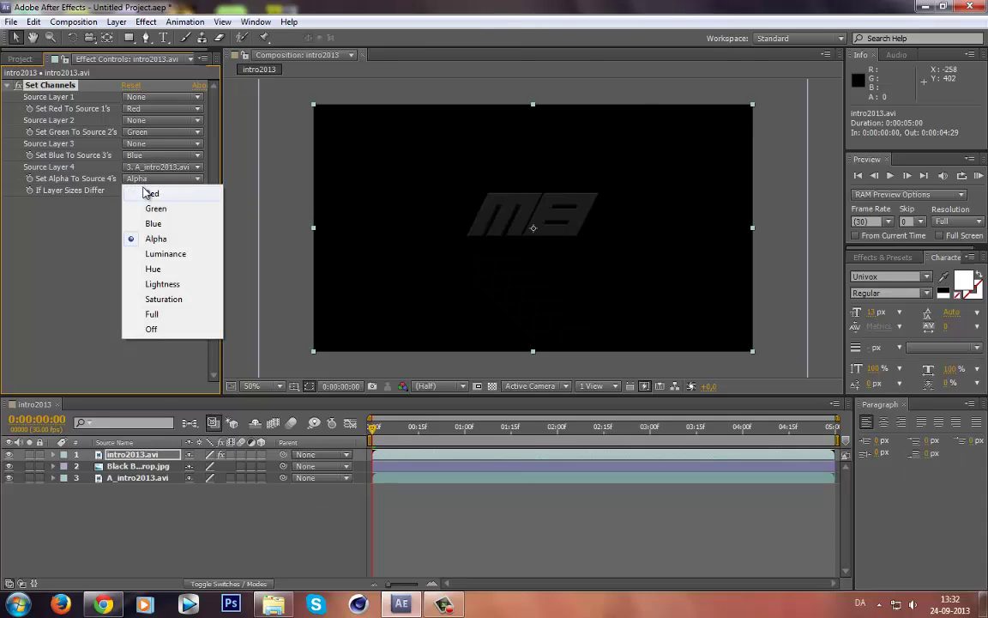
left_click(160, 284)
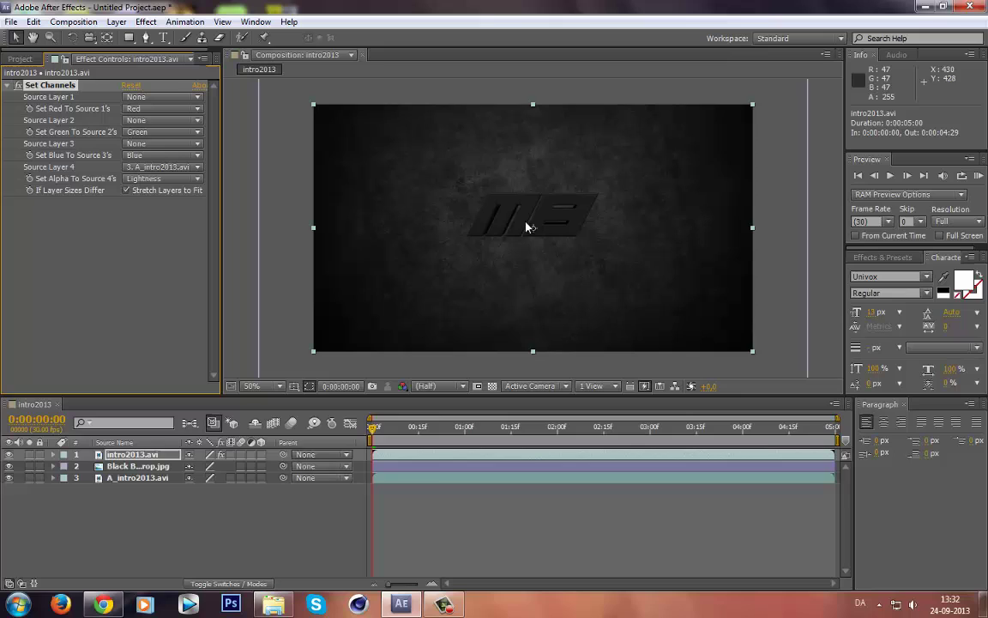
left_click_drag(373, 433, 695, 456)
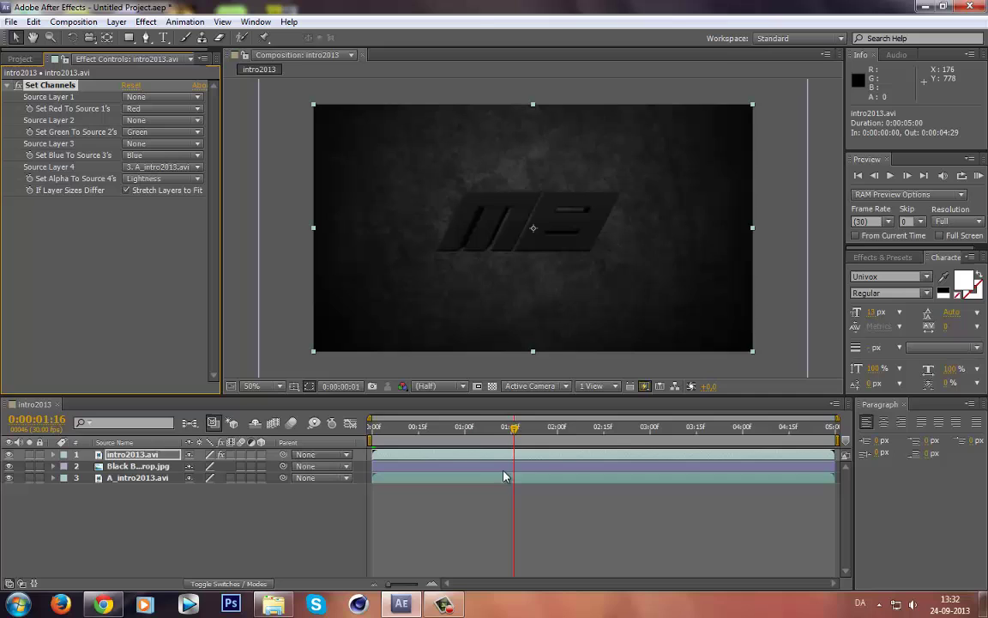
left_click_drag(505, 477, 193, 507)
left_click(149, 496)
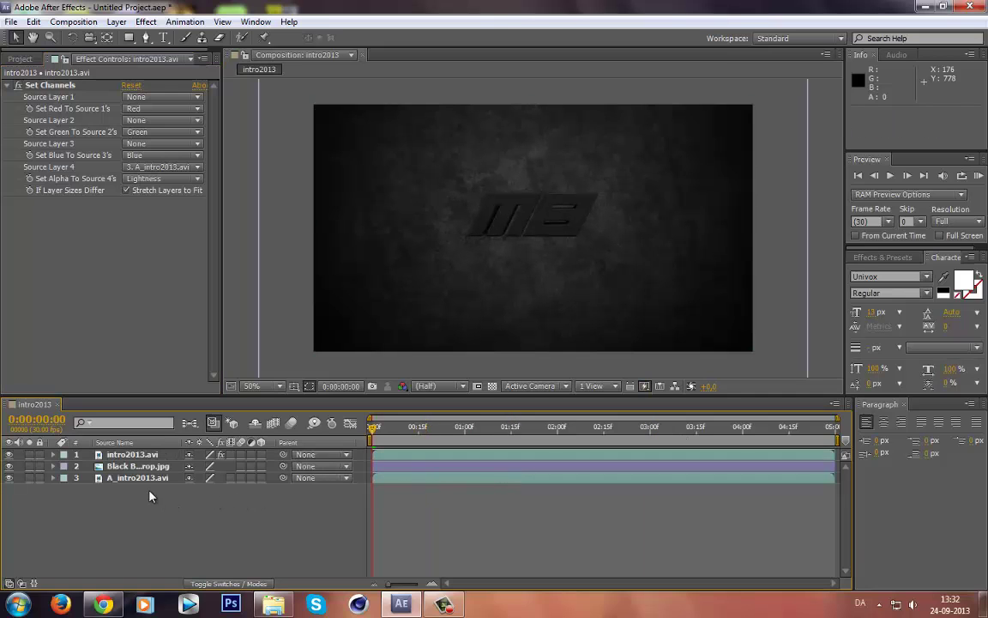
left_click(145, 478)
Cut the intro2013.avi and A_intro2013.avi layers out of the composition
left_click(142, 456, "ctrl")
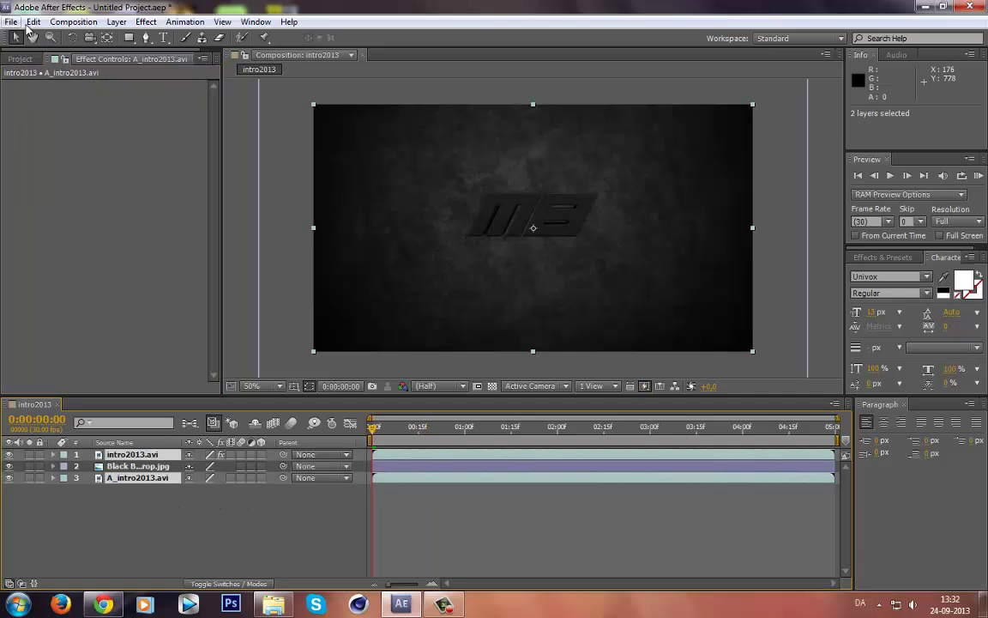
left_click(33, 22)
left_click(49, 86)
Import admel.avi and A_admel.avi from the MC Server folder into the project and select both
key("alt+Tab")
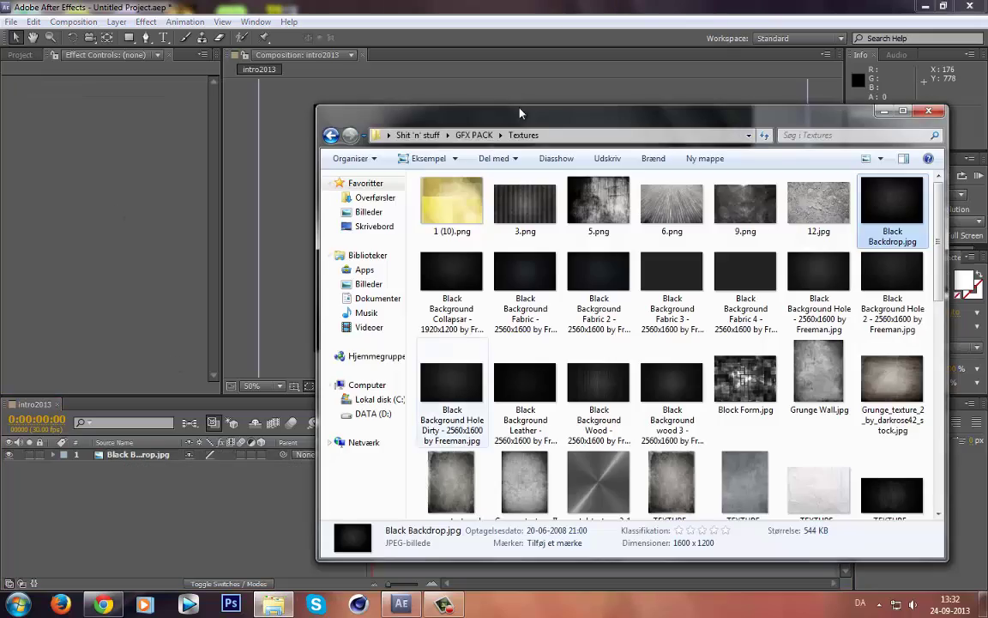
left_click(474, 134)
left_click(922, 6)
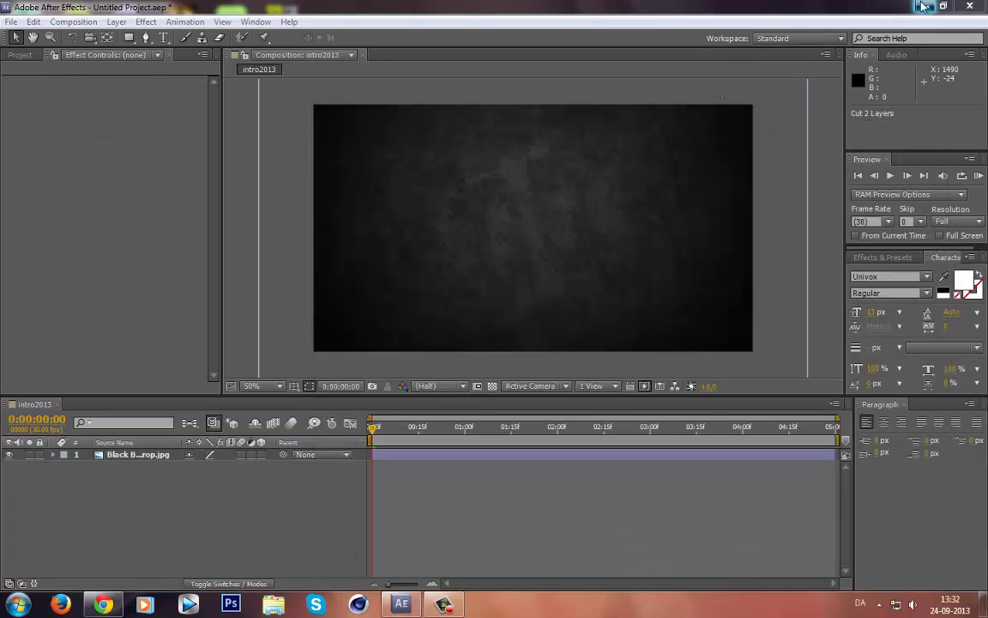
left_click(923, 6)
double_click(231, 99)
left_click(450, 215)
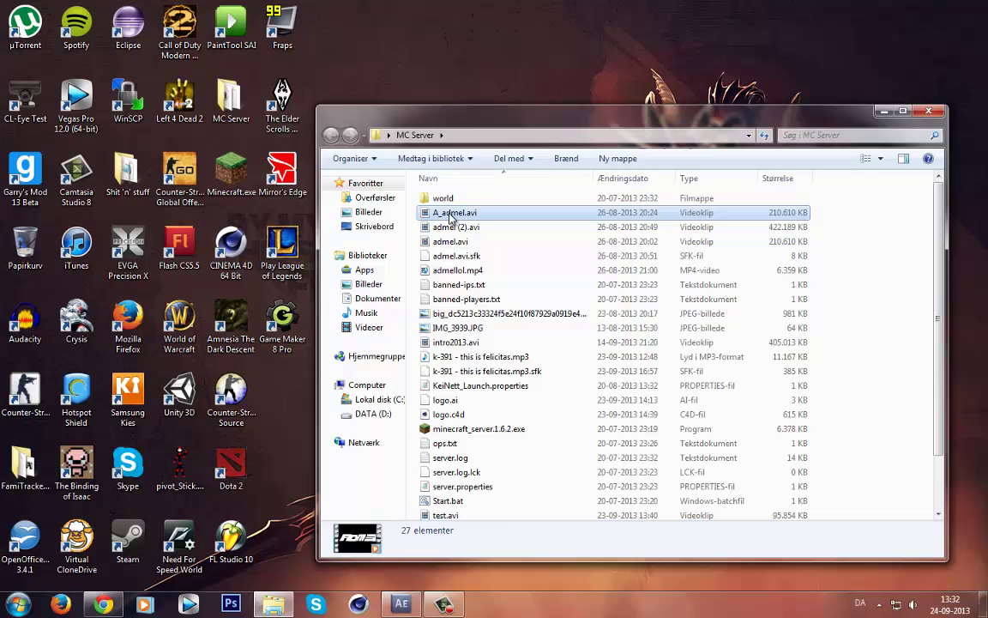
left_click(462, 242, "ctrl")
left_click_drag(466, 247, 82, 177)
left_click(19, 55)
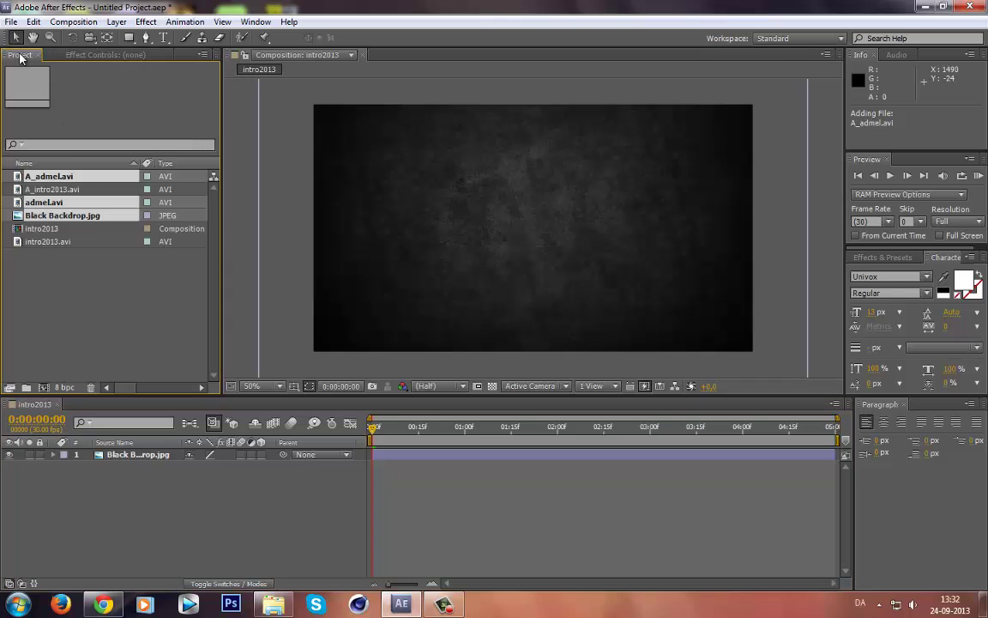
left_click(70, 202)
left_click(69, 176, "ctrl")
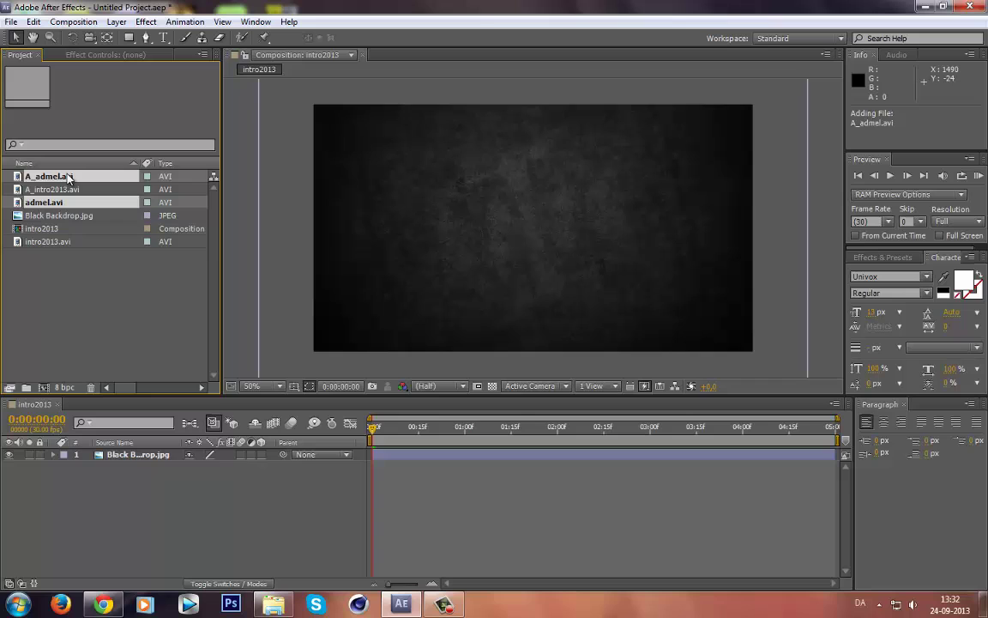
Add both admel clips as layers; give admel.avi Set Channels with alpha from A_admel.avi's Lightness
left_click_drag(68, 178, 133, 459)
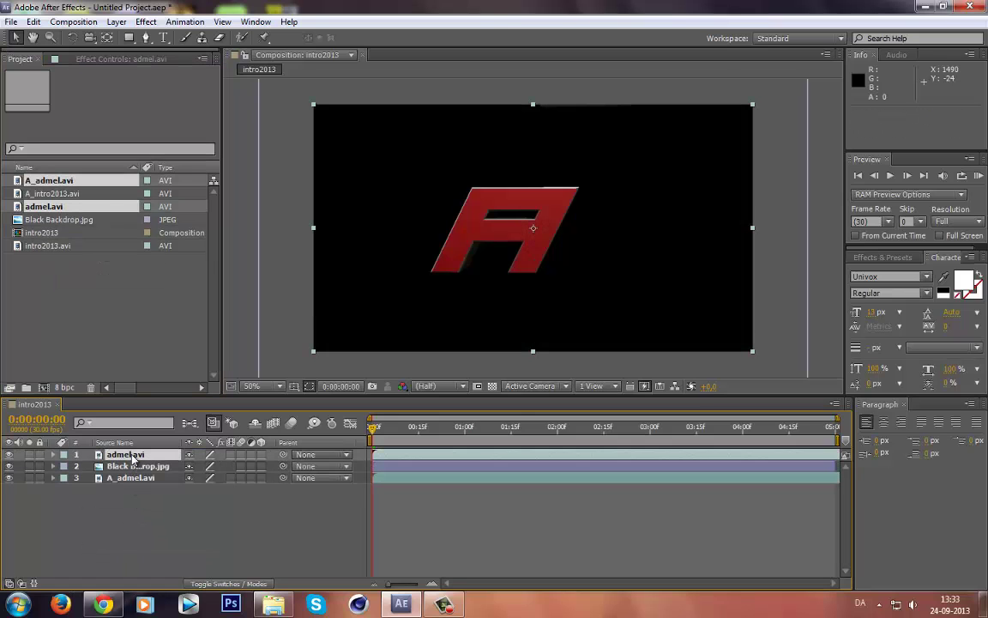
left_click(144, 22)
mouse_move(185, 135)
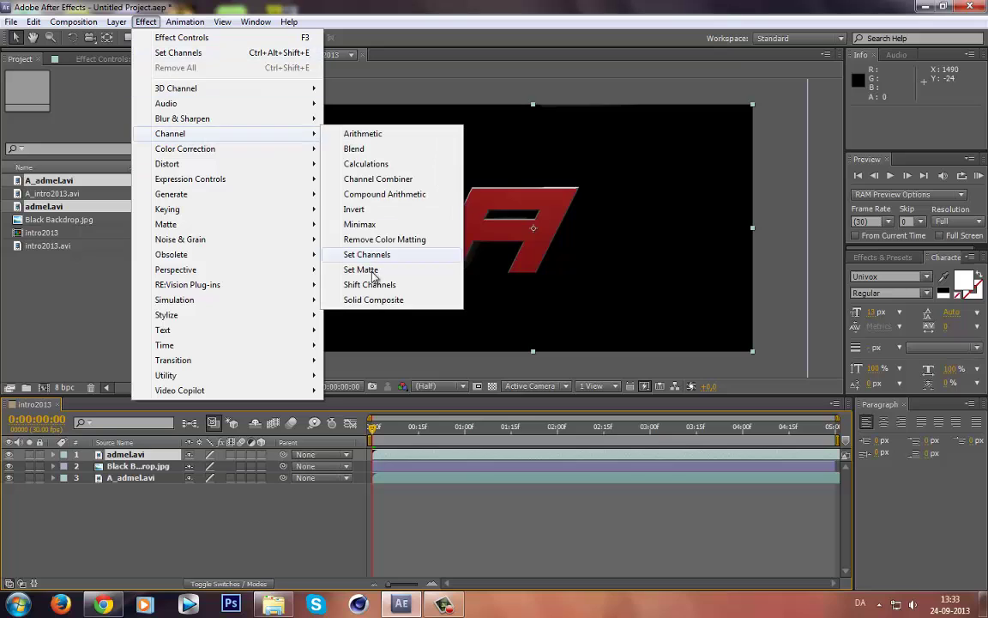
left_click(371, 259)
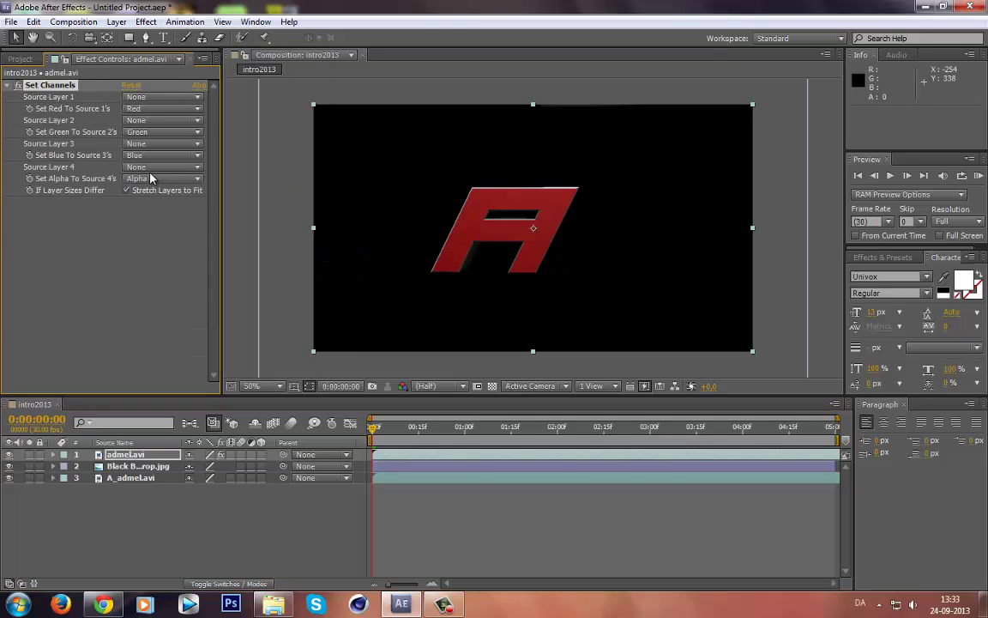
left_click(135, 166)
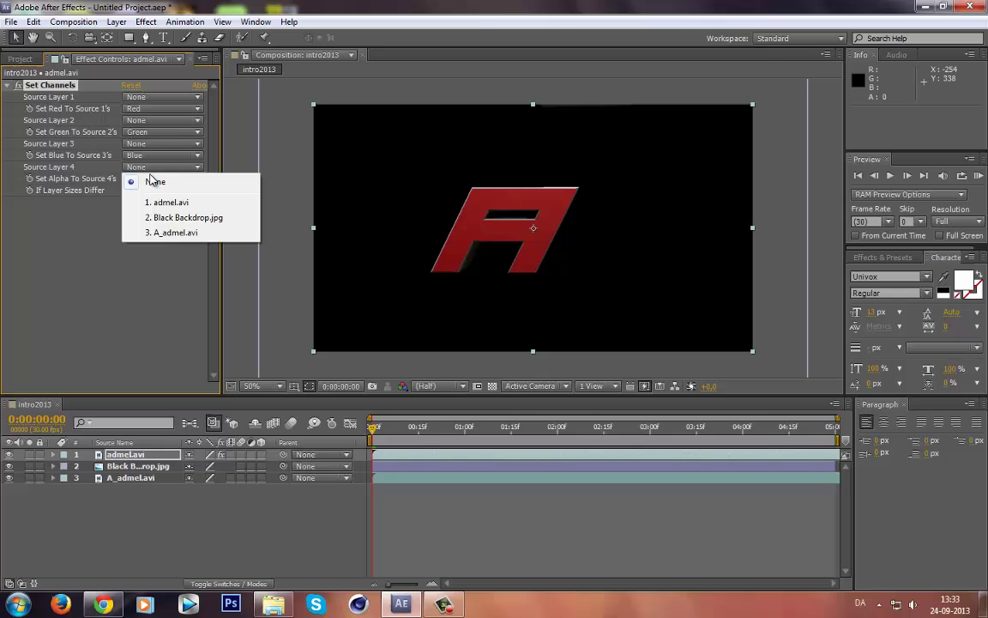
left_click(175, 233)
left_click(137, 178)
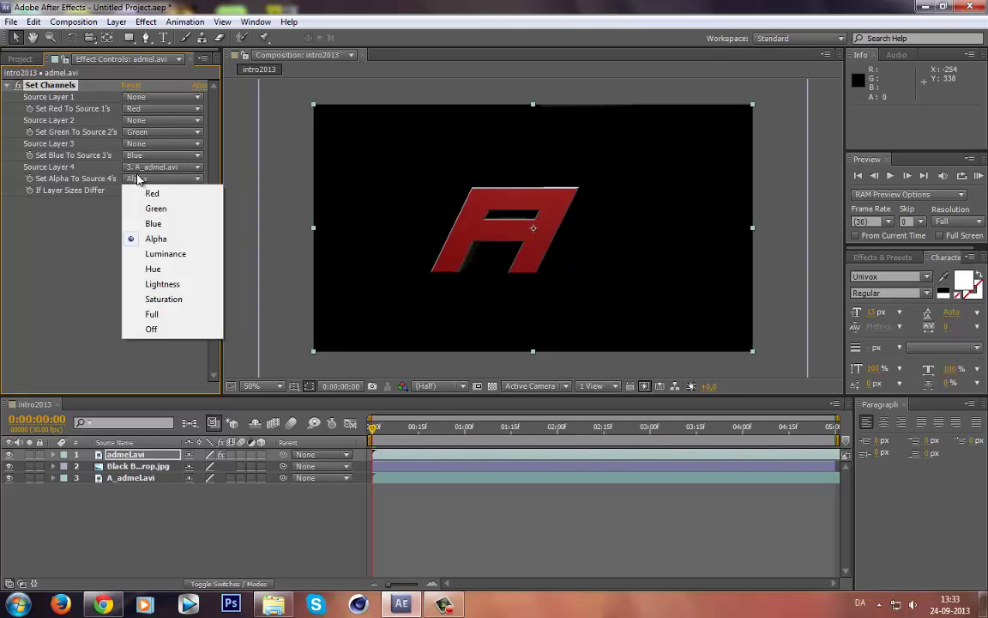
left_click(163, 283)
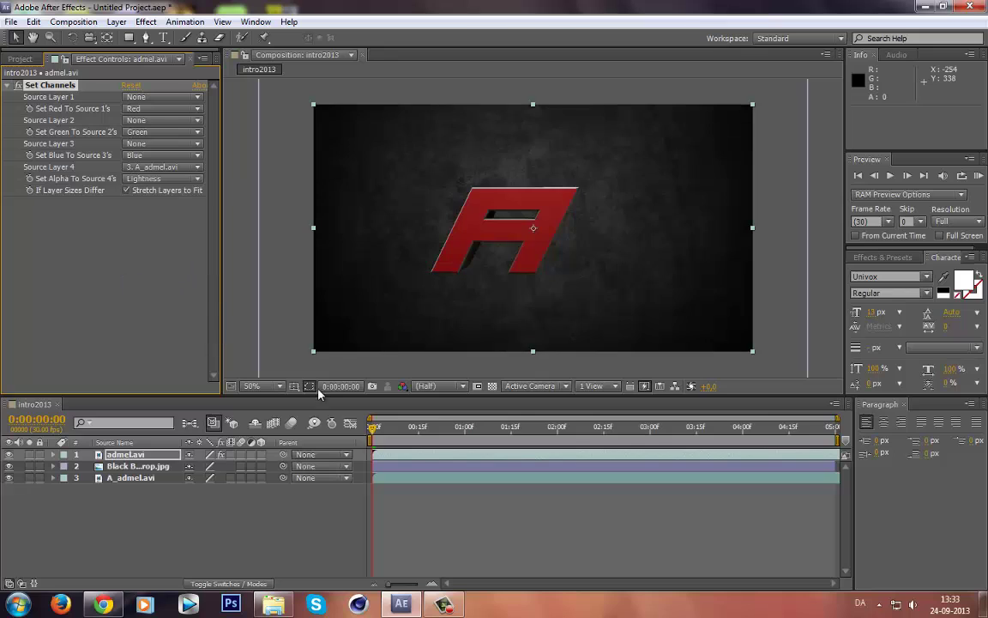
left_click_drag(373, 438, 415, 436)
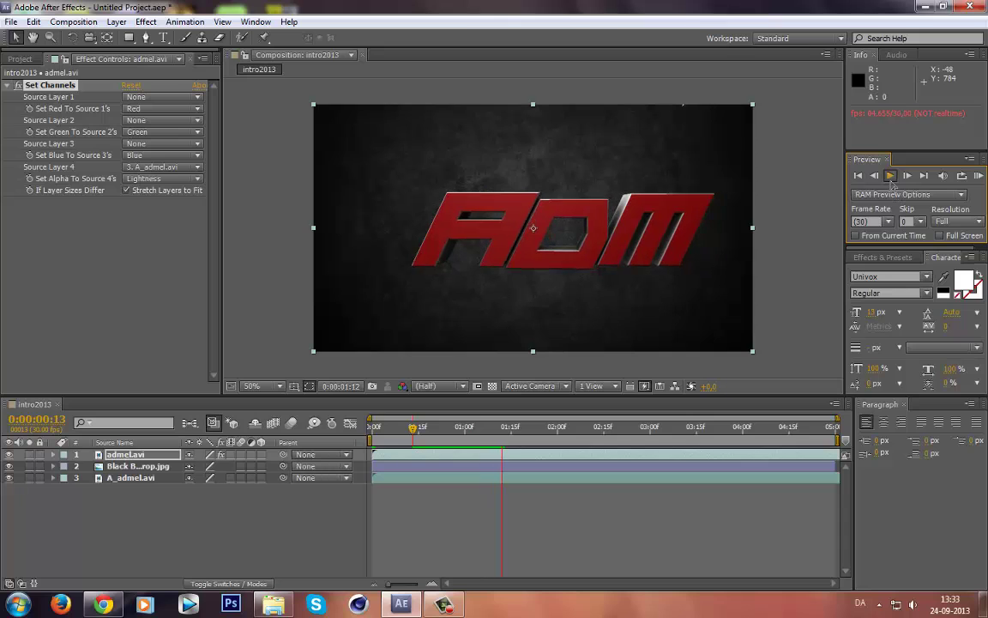
left_click(72, 21)
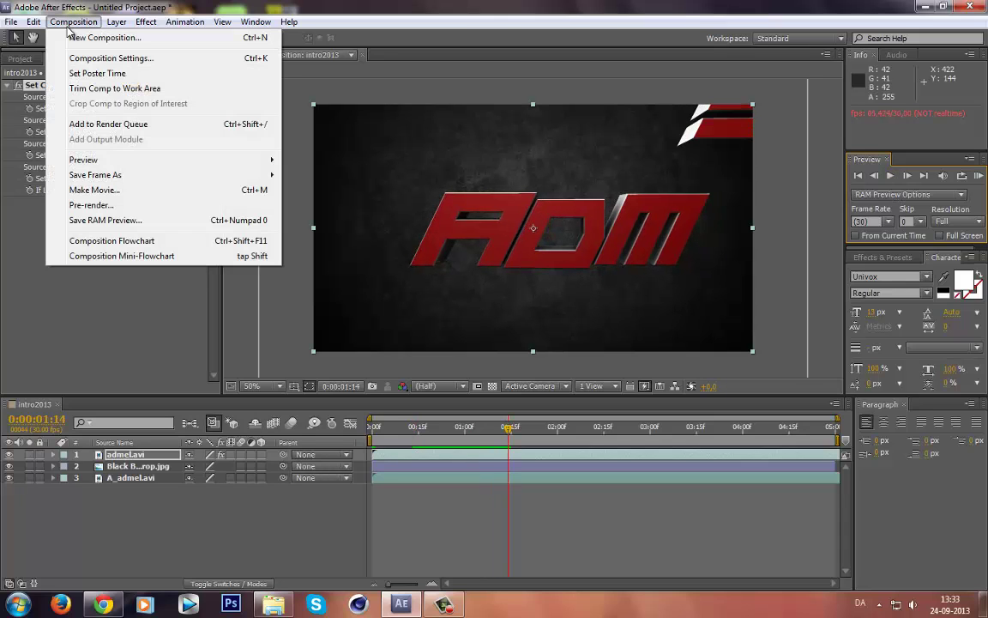
left_click(61, 23)
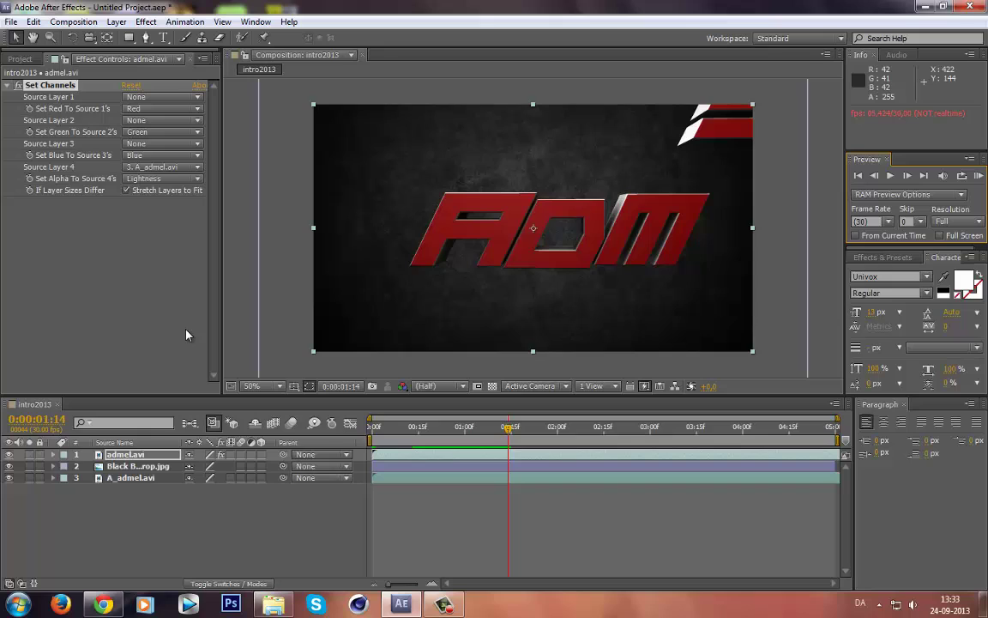